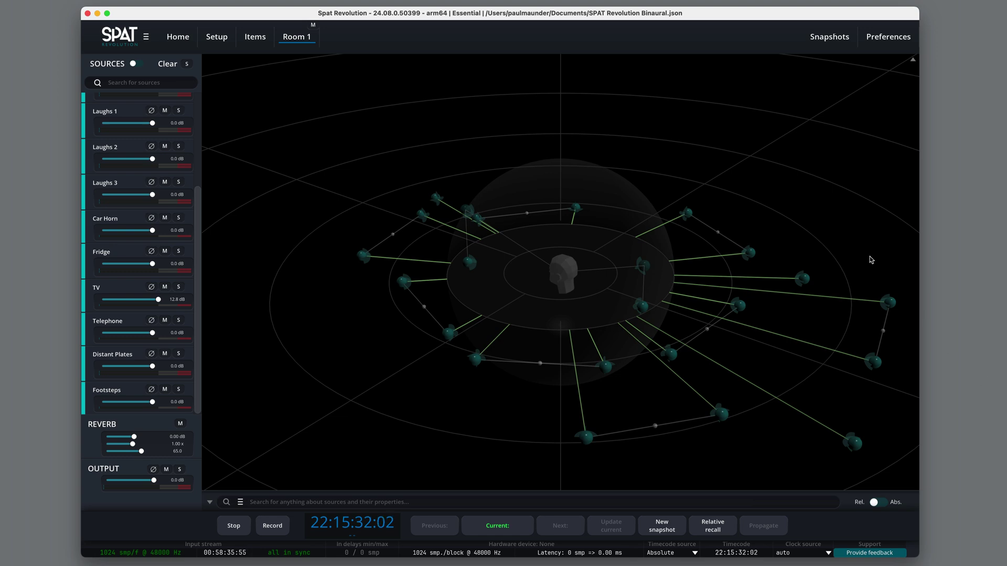
# Move Laughs 3 up-right, TV out to the far left, and Laughs 2 toward the front.
pyautogui.moveTo(786, 212)
pyautogui.mouseDown()
pyautogui.moveTo(776, 222)
pyautogui.moveTo(597, 206)
pyautogui.moveTo(481, 168)
pyautogui.moveTo(463, 191)
pyautogui.moveTo(569, 233)
pyautogui.moveTo(721, 184)
pyautogui.moveTo(820, 197)
pyautogui.moveTo(789, 198)
pyautogui.mouseUp()
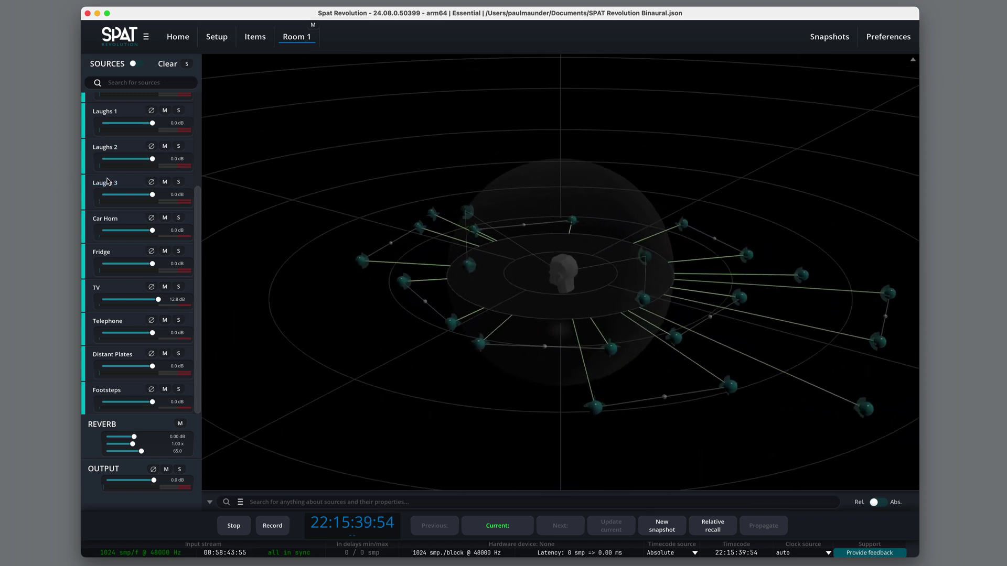
pyautogui.click(124, 189)
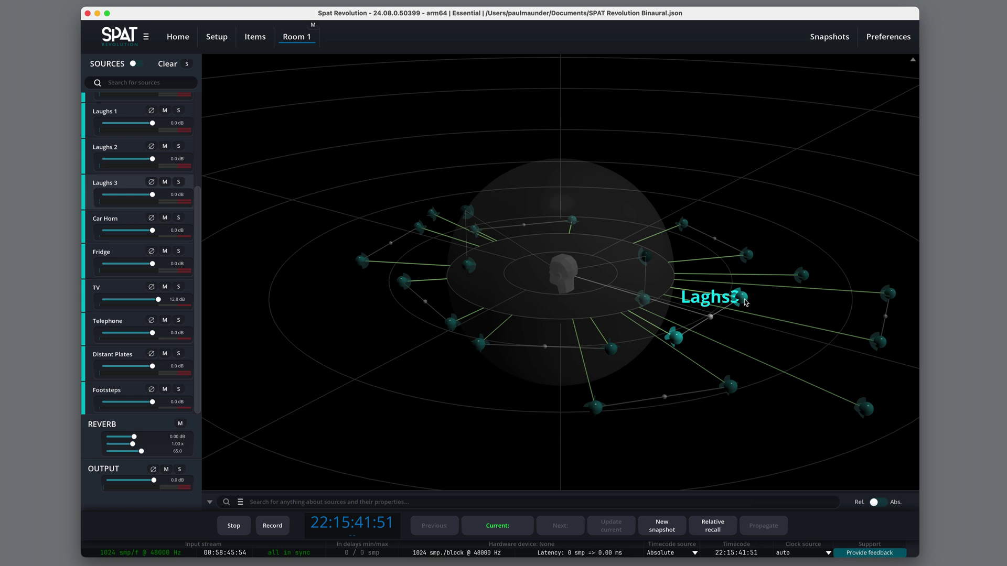
pyautogui.moveTo(745, 302); pyautogui.dragTo(886, 336)
pyautogui.click(118, 292)
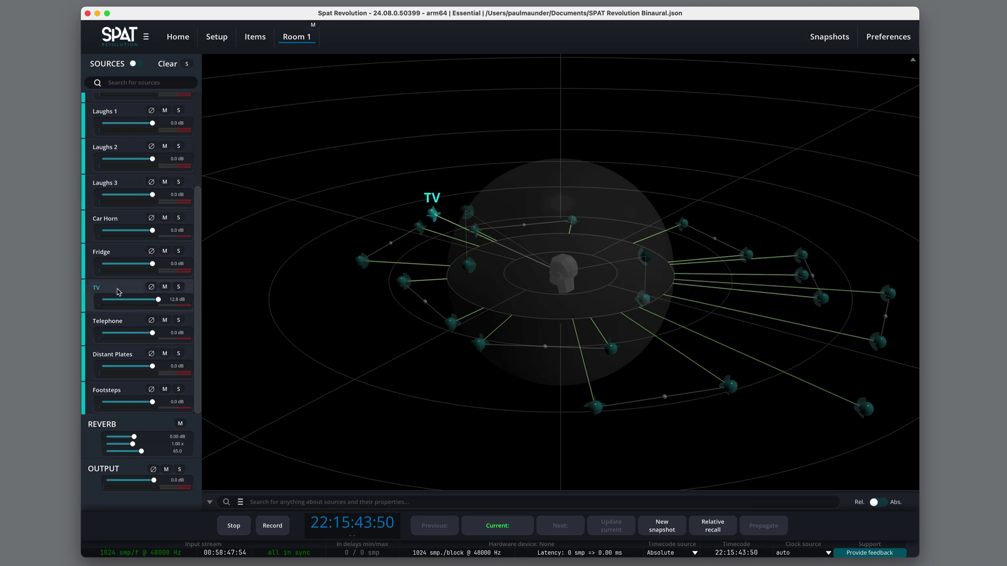
pyautogui.moveTo(430, 213); pyautogui.dragTo(287, 84)
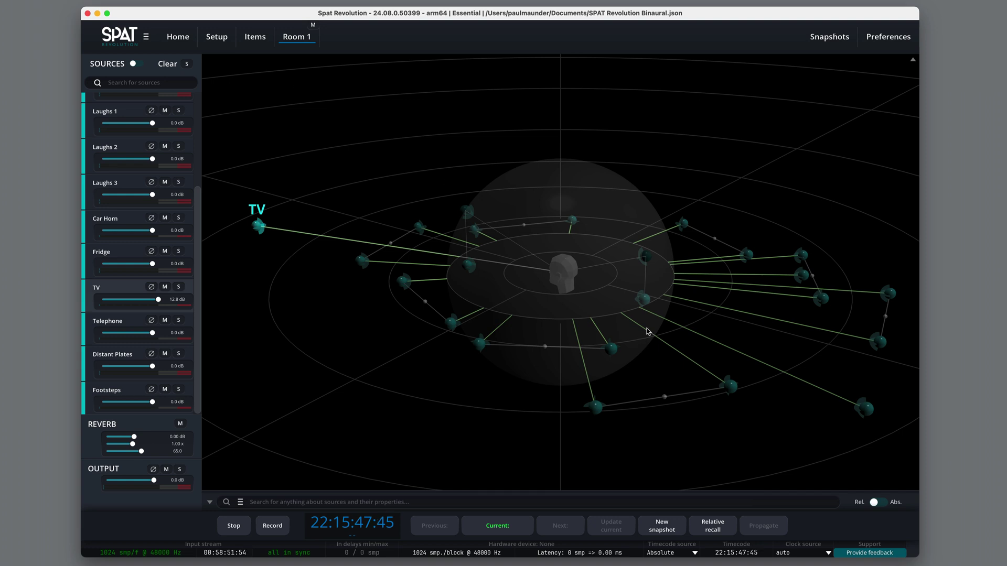
pyautogui.moveTo(722, 229); pyautogui.dragTo(575, 284)
pyautogui.moveTo(473, 337); pyautogui.dragTo(441, 330)
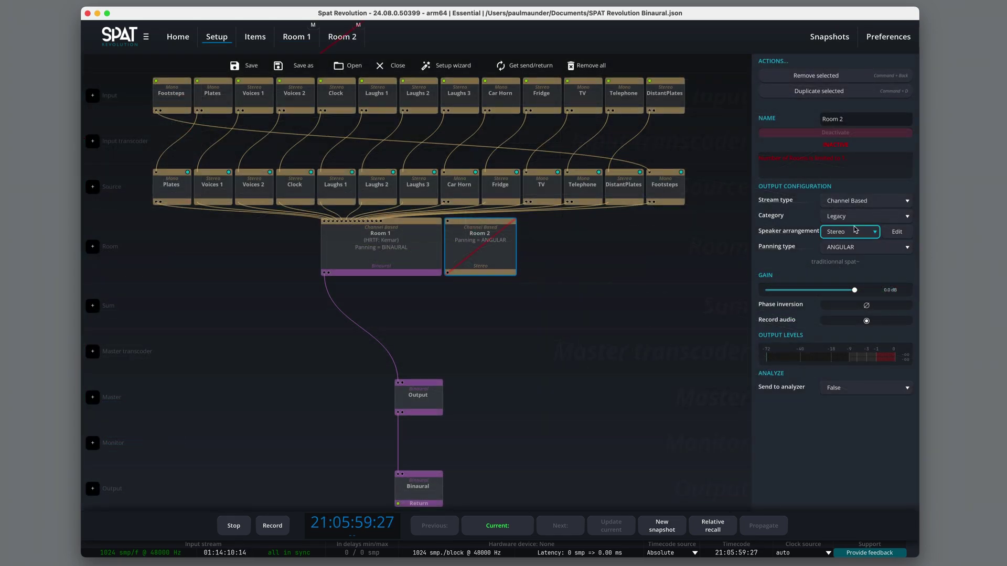
# Push Telephone further behind the listener, shift Fridge right in the lower left, and pull Car Horn up-left.
pyautogui.click(856, 229)
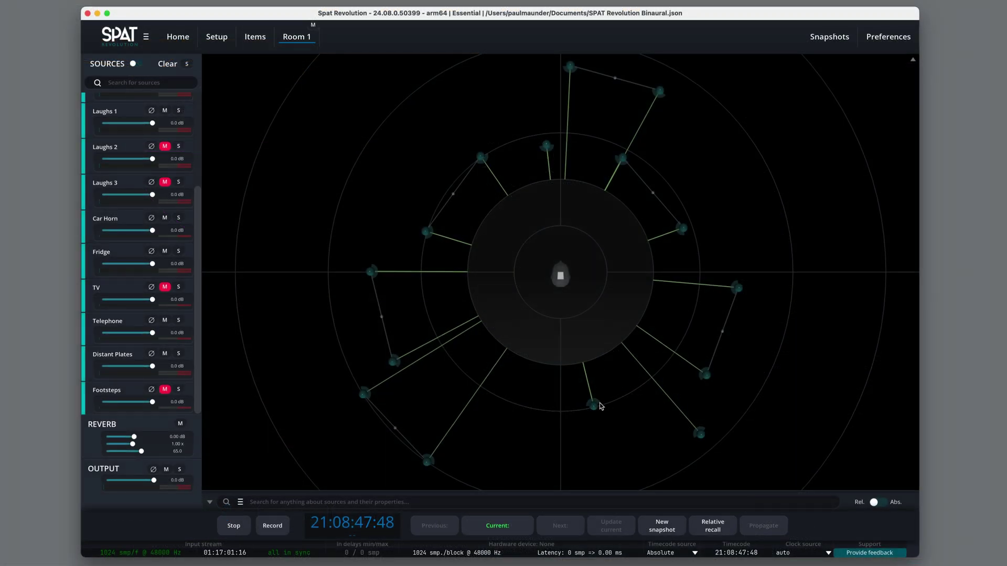
pyautogui.moveTo(600, 407); pyautogui.dragTo(600, 436)
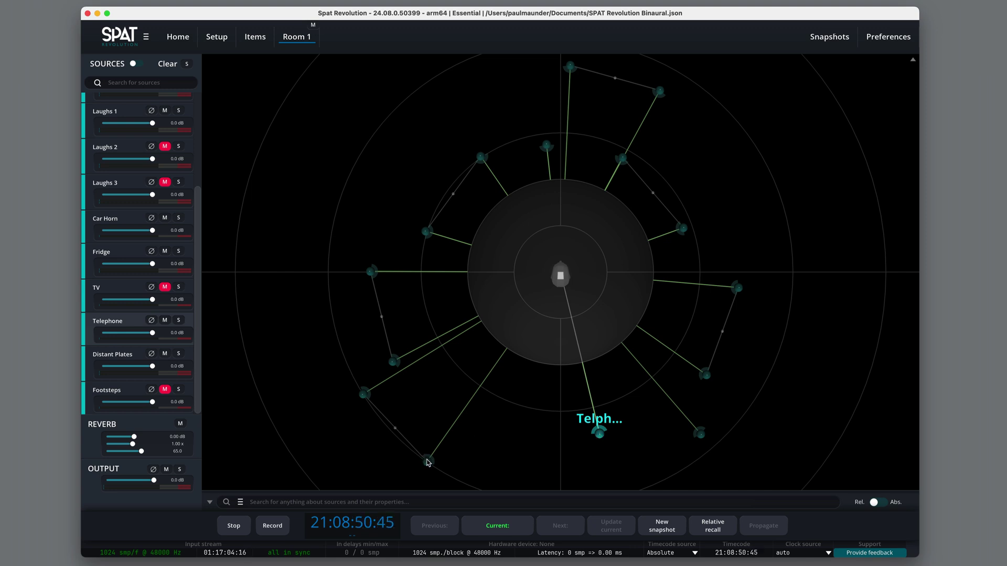
pyautogui.moveTo(427, 462); pyautogui.dragTo(495, 444)
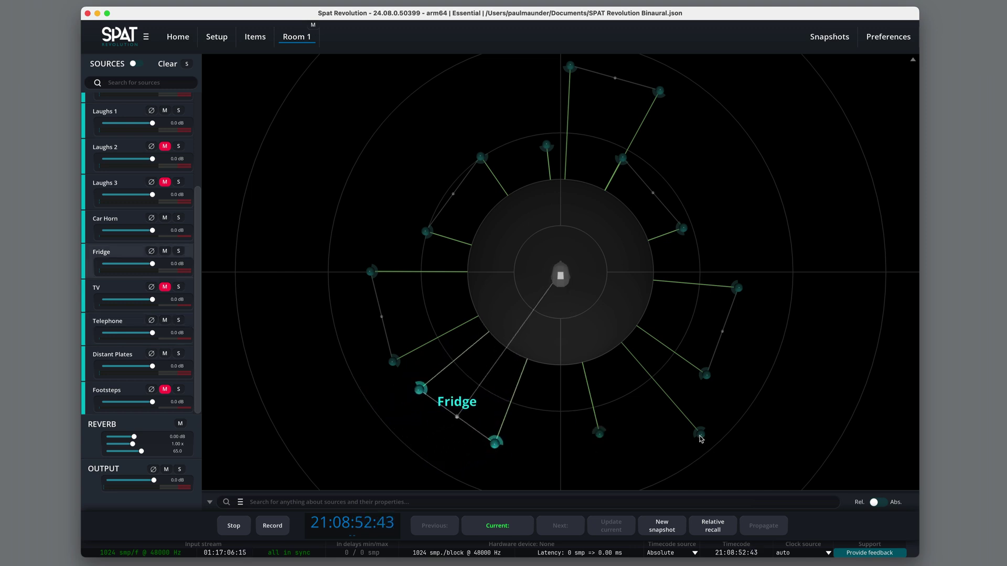
pyautogui.moveTo(700, 437); pyautogui.dragTo(670, 411)
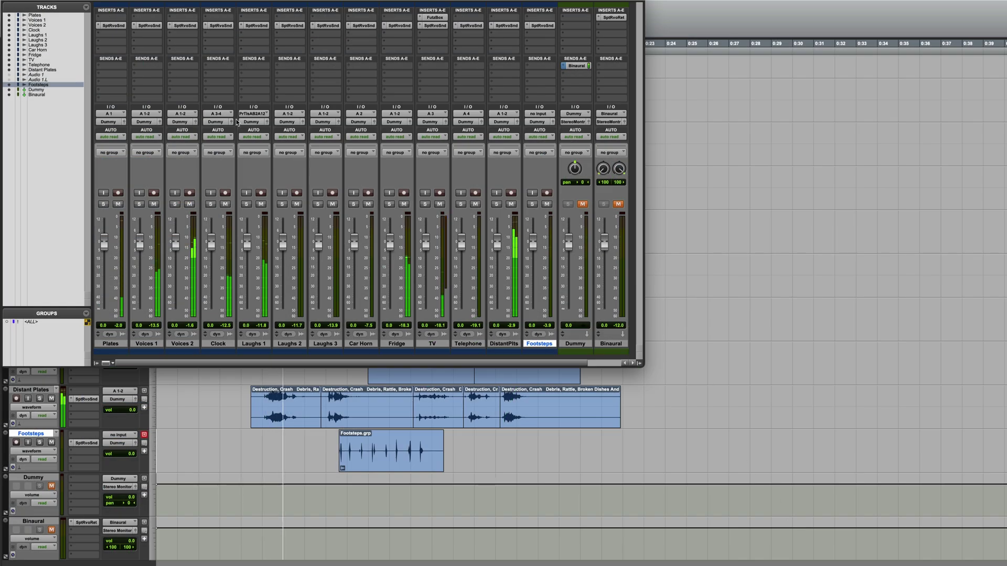
# Open the Voices 2 SPAT send plugin and move the Binaural return window aside.
pyautogui.click(183, 25)
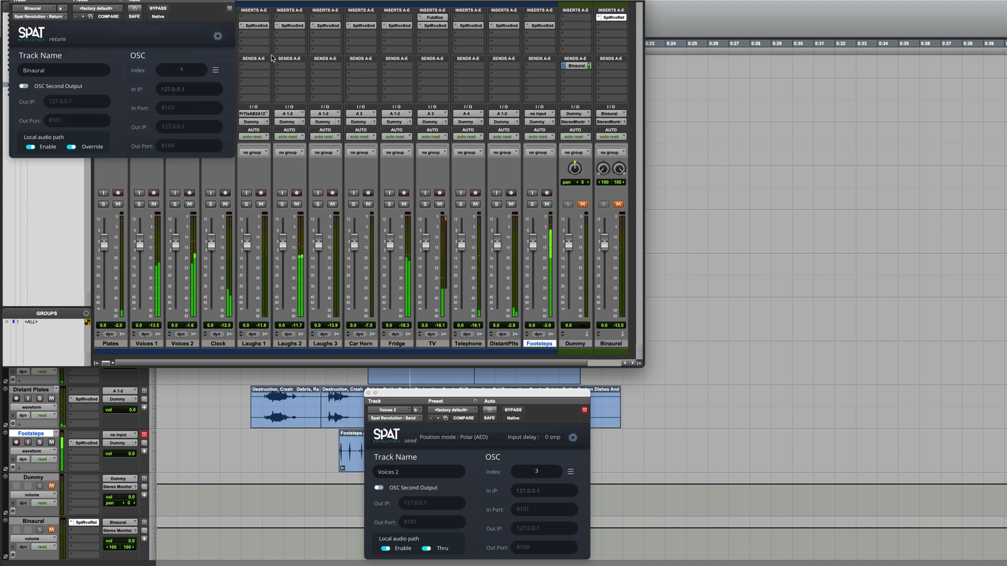
pyautogui.moveTo(199, 3); pyautogui.dragTo(798, 395)
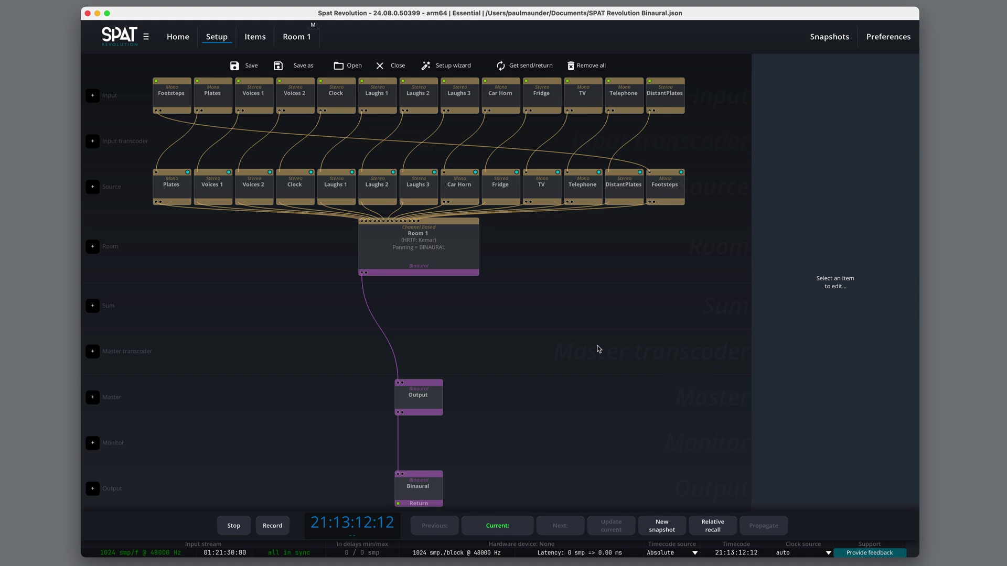
# Set Room 1's output stream type to Binaural on the Setup page.
pyautogui.click(411, 252)
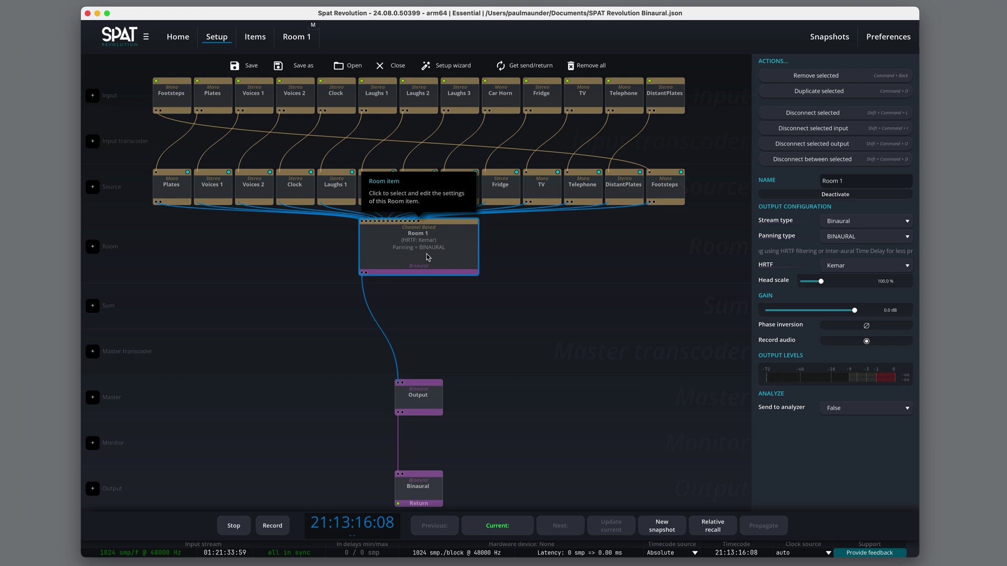
pyautogui.click(860, 222)
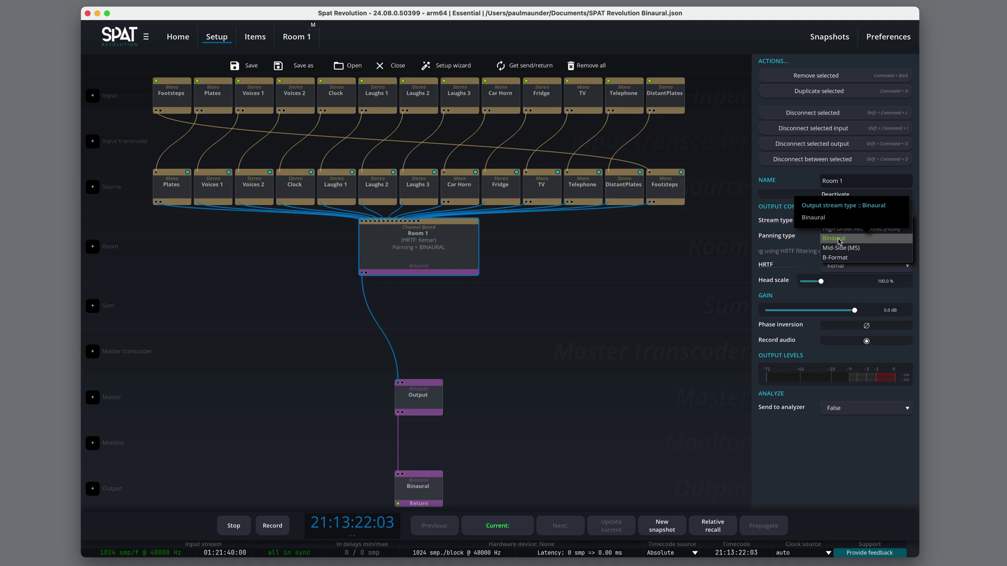
pyautogui.click(846, 239)
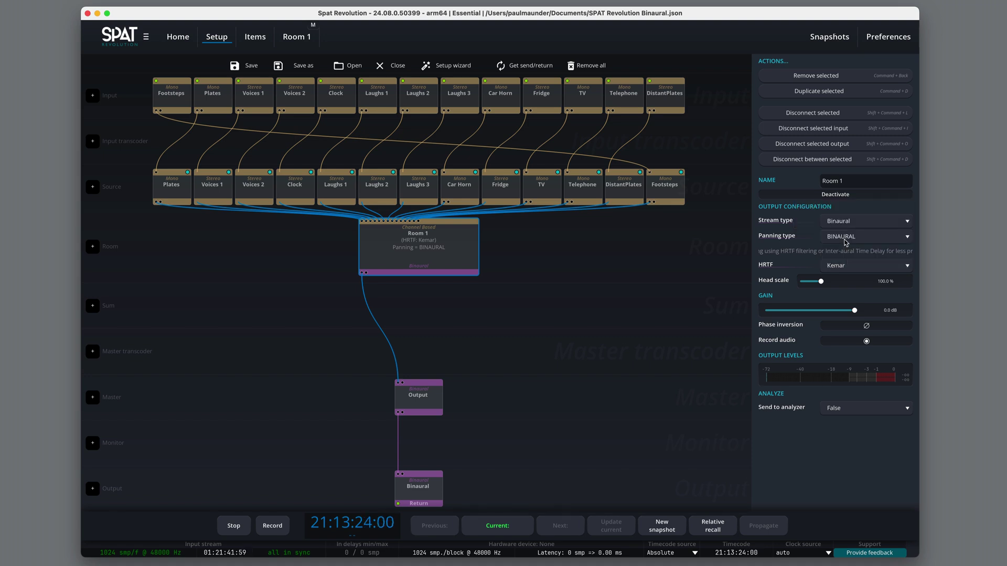
# In the zoomed Room 1 radar, drag the Voices 1 source pair up and to the left.
pyautogui.click(297, 37)
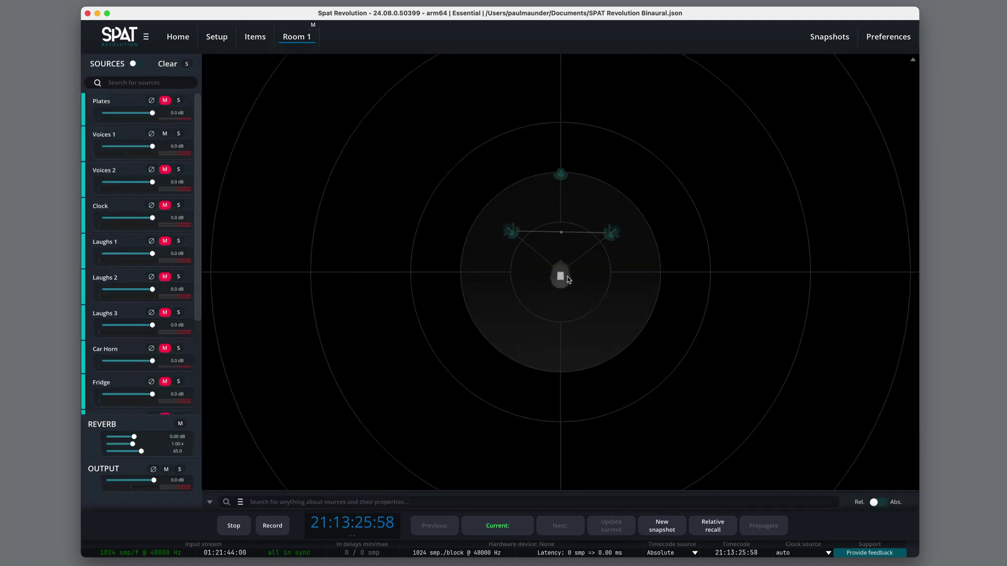
pyautogui.scroll(2, 600, 274)
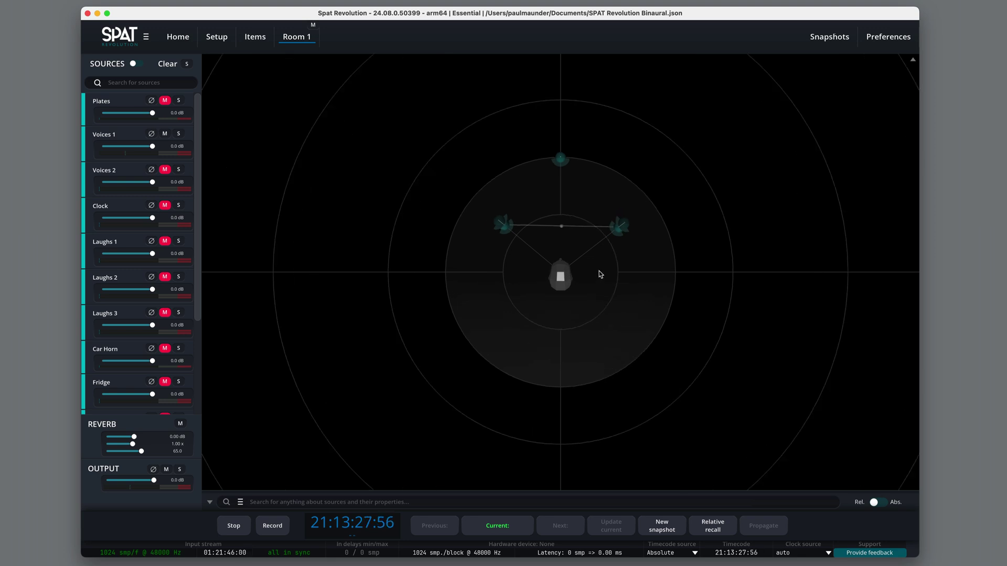
pyautogui.click(118, 140)
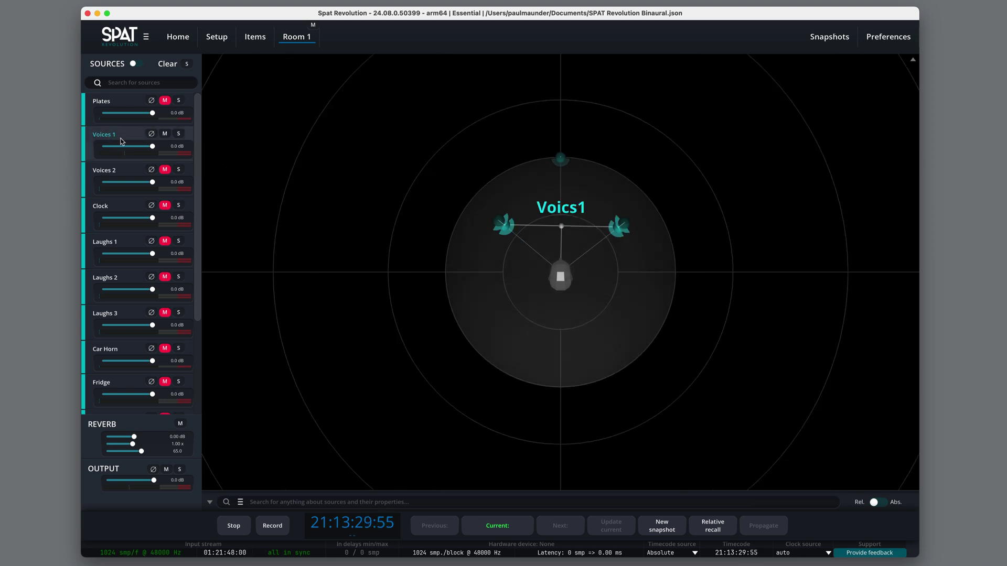
pyautogui.moveTo(505, 231); pyautogui.dragTo(400, 150)
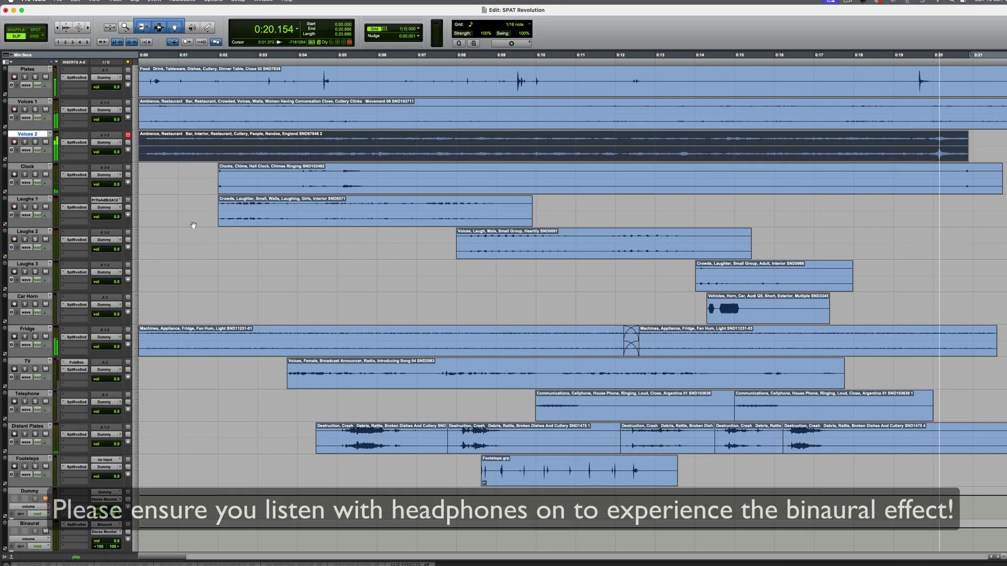
# Play the Pro Tools session from the start and switch to SPAT Revolution.
pyautogui.press('space')
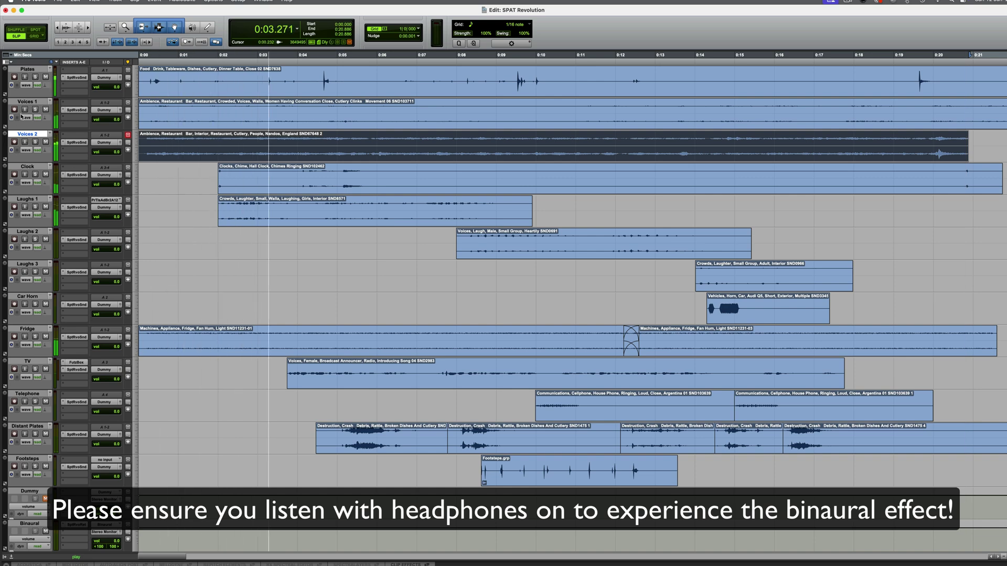
pyautogui.press('super+Tab')
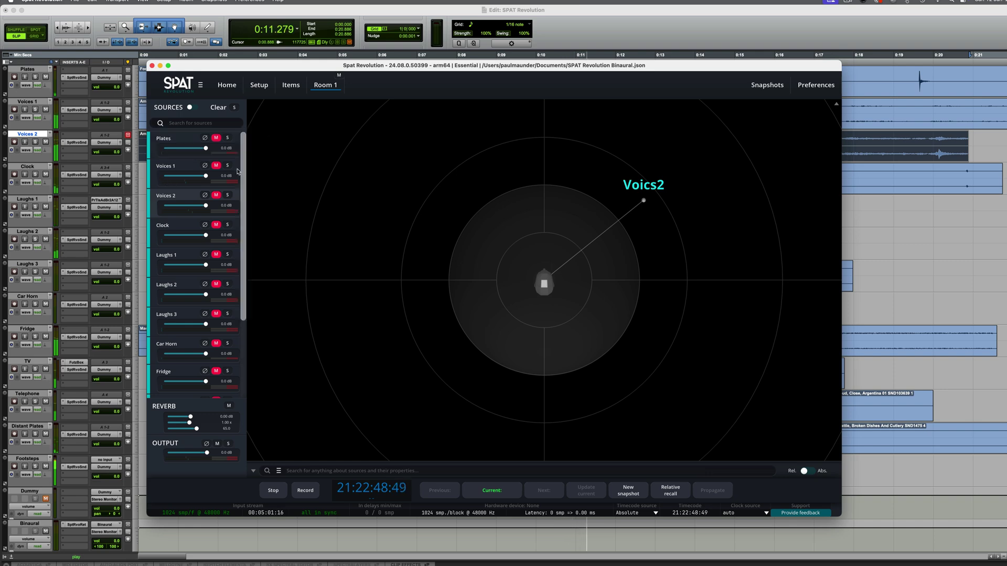
# Unmute Voices 1 and Voices 2, placing Voices 1 front-left and Voices 2 front-right.
pyautogui.click(216, 166)
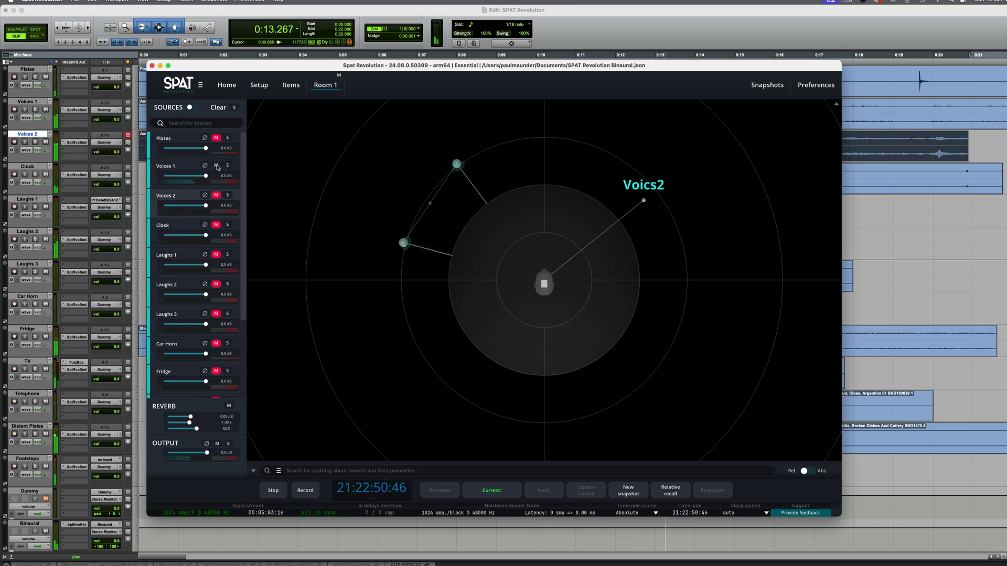
pyautogui.moveTo(455, 166); pyautogui.dragTo(459, 192)
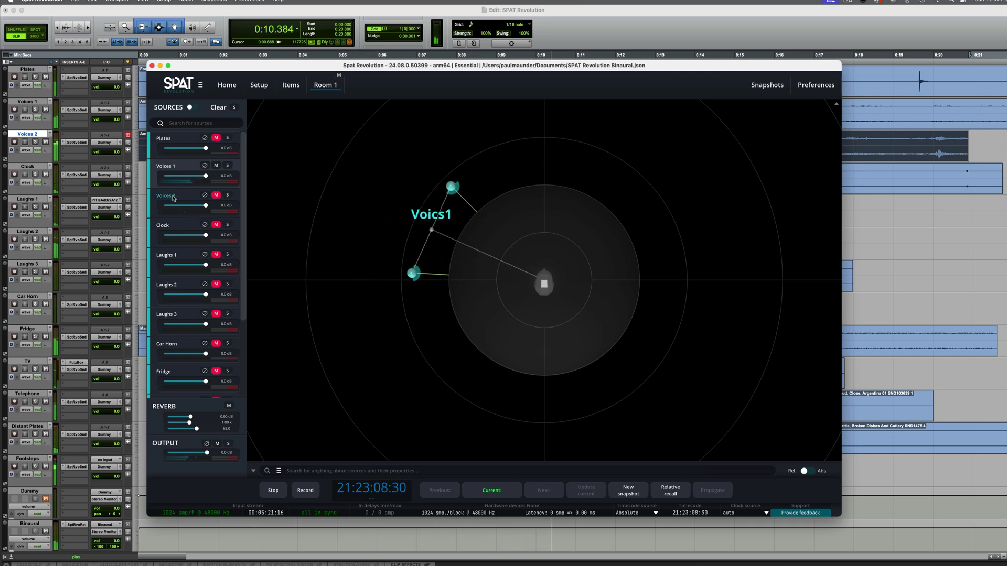
pyautogui.click(172, 197)
pyautogui.click(215, 196)
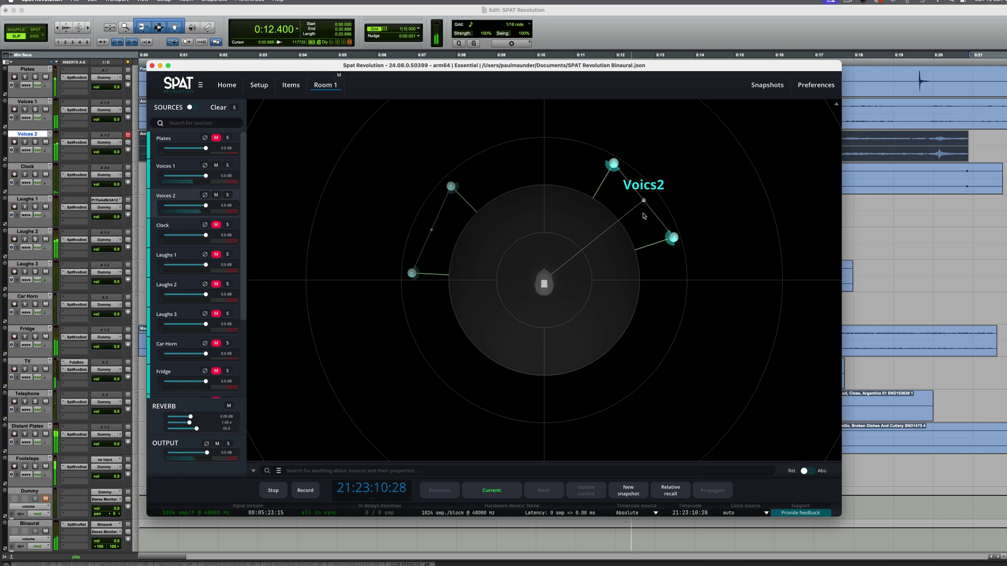
pyautogui.moveTo(675, 239)
pyautogui.mouseDown()
pyautogui.moveTo(654, 271)
pyautogui.moveTo(642, 266)
pyautogui.moveTo(666, 263)
pyautogui.moveTo(697, 214)
pyautogui.moveTo(668, 245)
pyautogui.moveTo(675, 239)
pyautogui.mouseUp()
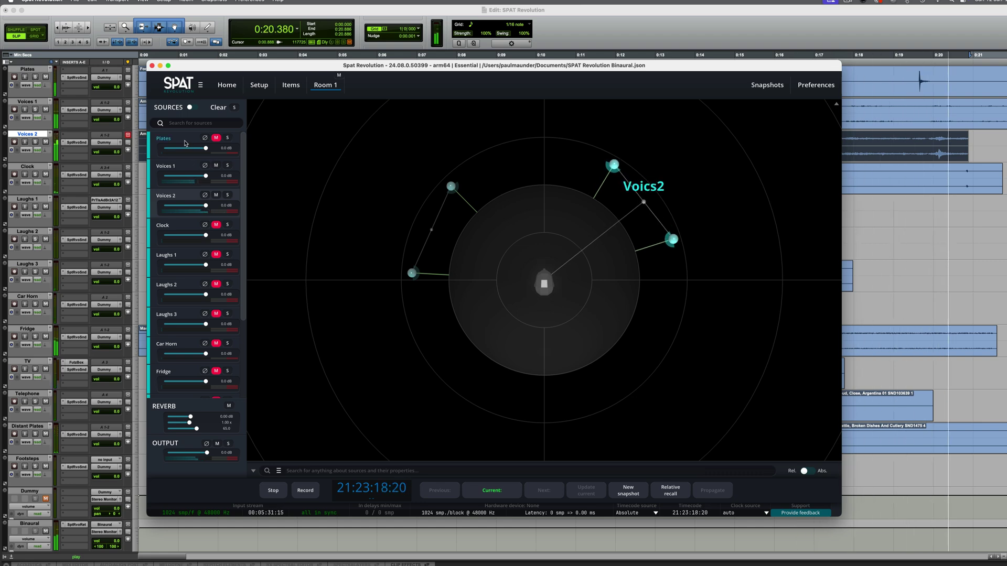
# Unmute Plates, audition it solo briefly, and move its source from front to directly behind the listener.
pyautogui.click(216, 138)
pyautogui.click(227, 138)
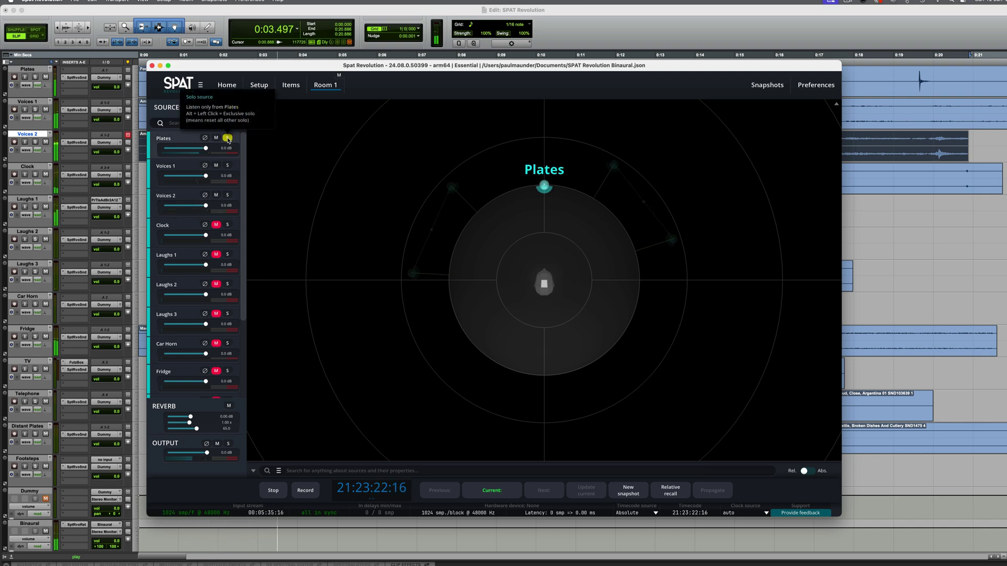
pyautogui.click(228, 137)
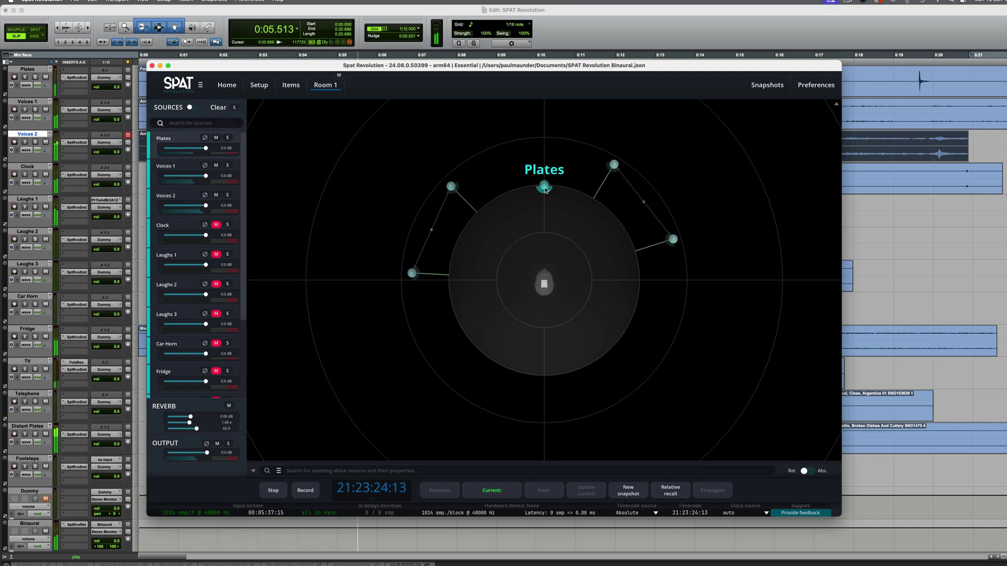
pyautogui.moveTo(545, 190); pyautogui.dragTo(538, 371)
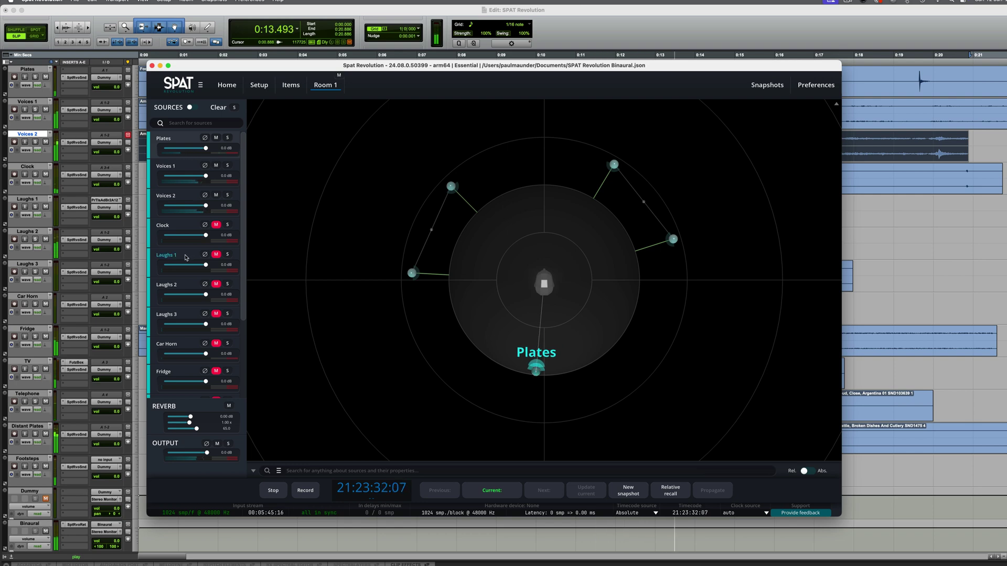
# Unmute Laughs 1 and solo both Laughs 1 and Laughs 2 to audition them.
pyautogui.click(216, 255)
pyautogui.click(227, 255)
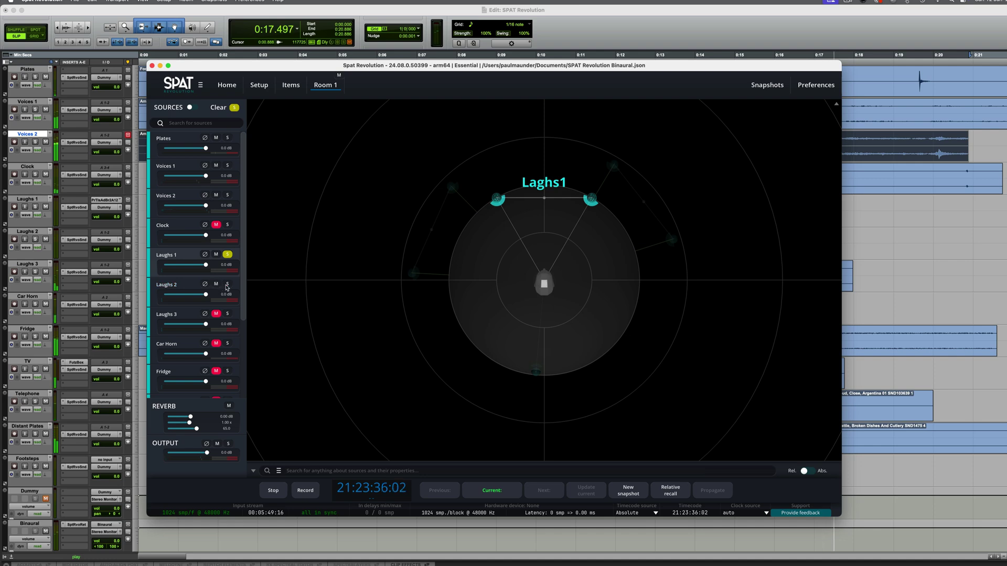
pyautogui.click(227, 286)
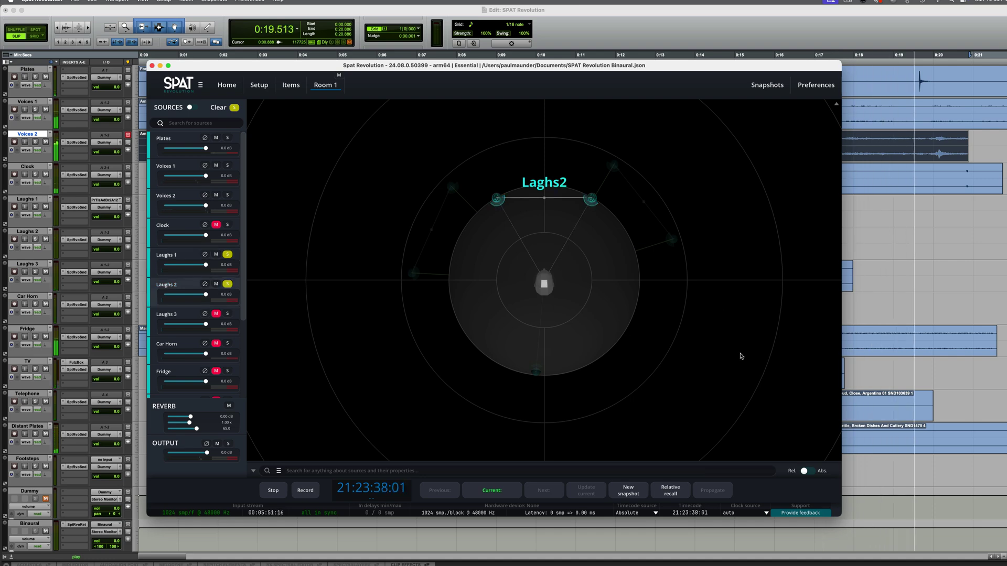
pyautogui.press('super+Tab')
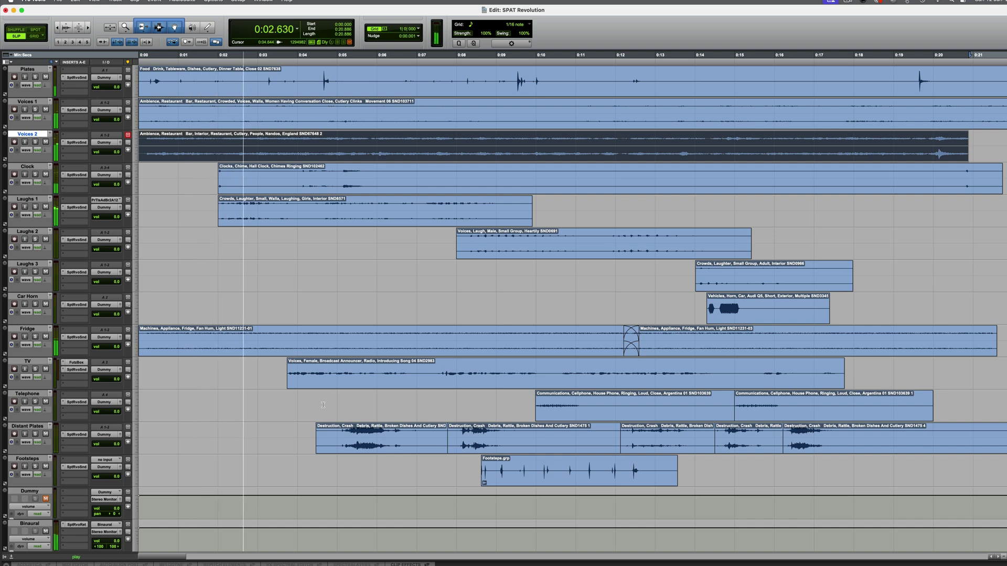
pyautogui.press('super+Tab')
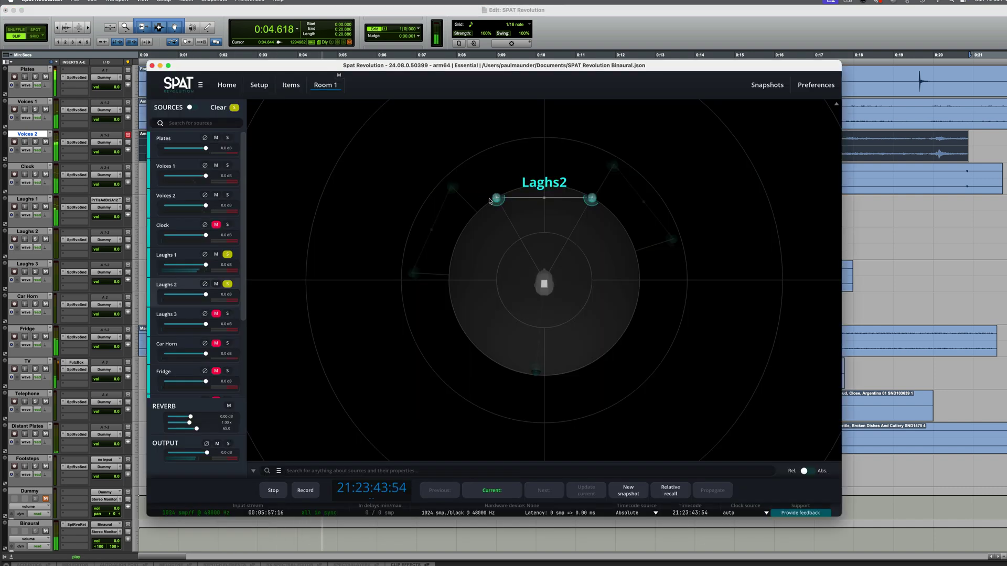
# Move Laughs 2 to the listener's rear-left and Laughs 1 to the lower right, then unsolo both.
pyautogui.moveTo(489, 201); pyautogui.dragTo(380, 345)
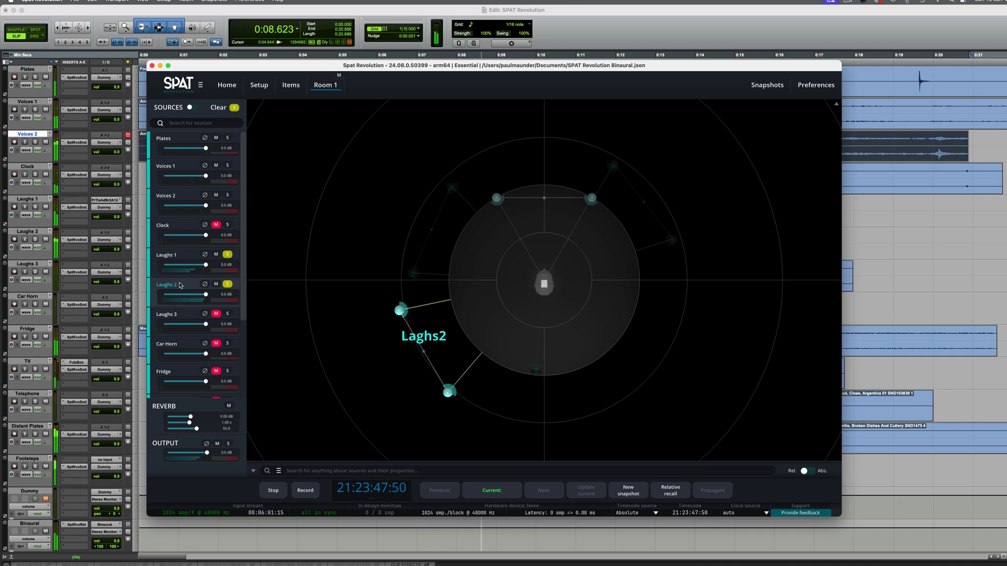
pyautogui.moveTo(589, 201); pyautogui.dragTo(743, 349)
pyautogui.click(228, 284)
pyautogui.click(228, 255)
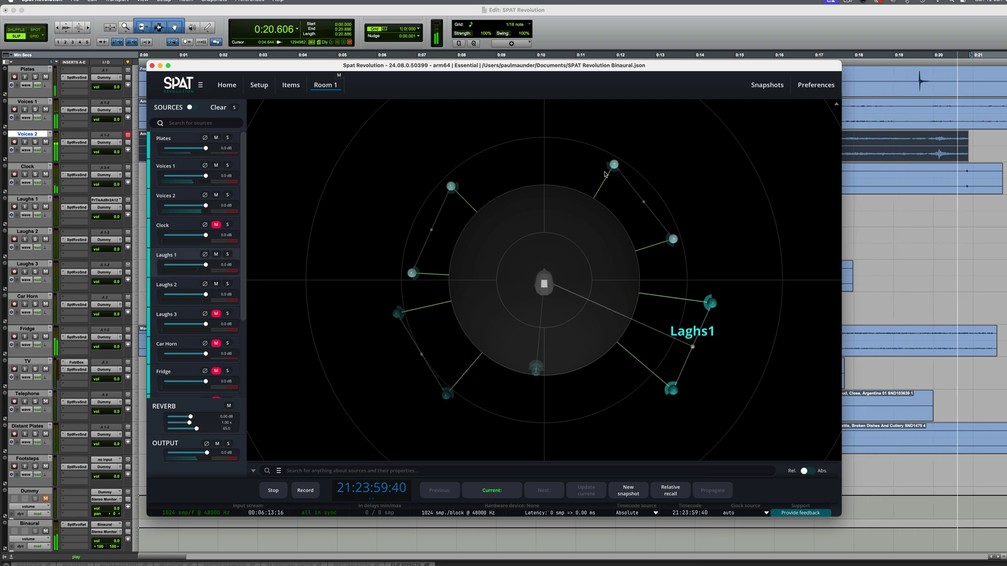
# Shift Voices 2 up-left, then unmute the Clock and audition it solo briefly.
pyautogui.moveTo(615, 166); pyautogui.dragTo(589, 147)
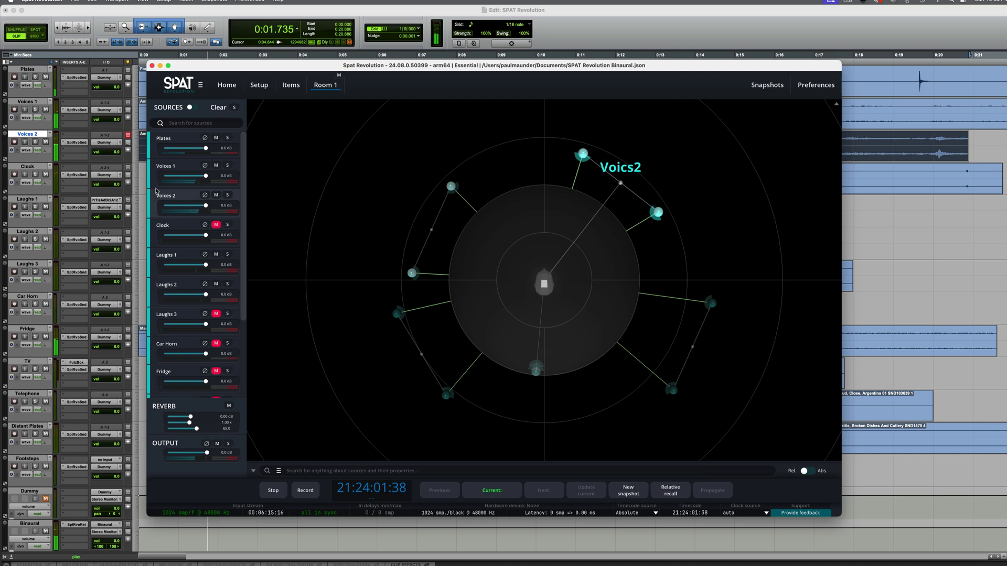
pyautogui.click(215, 226)
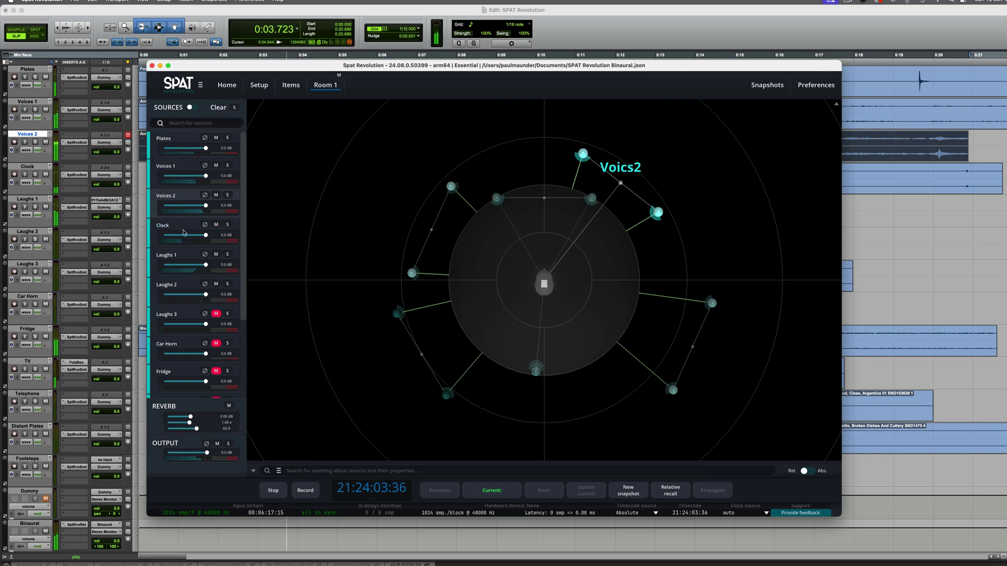
pyautogui.click(227, 225)
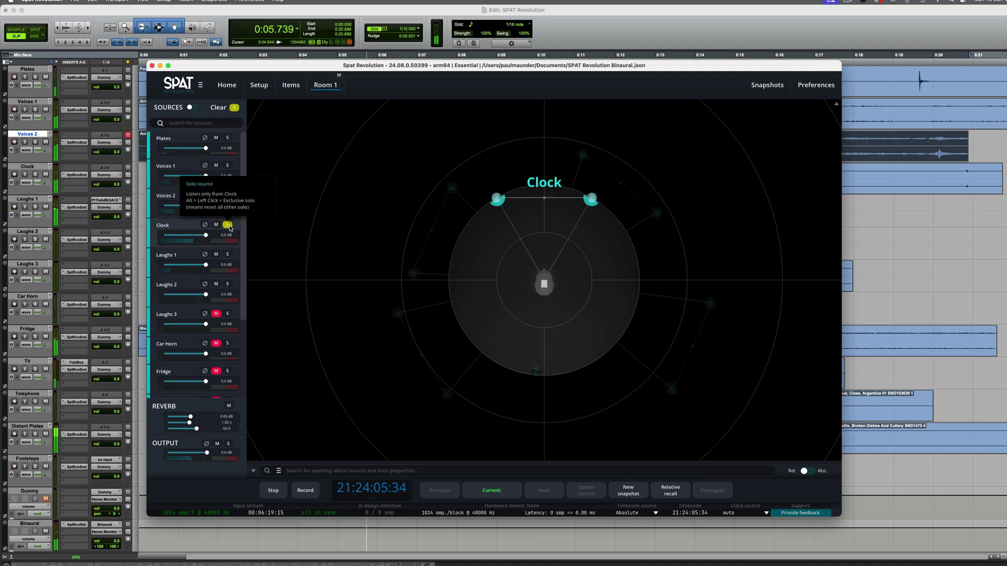
pyautogui.click(227, 225)
# Push the Clock source far out to the top of the room, beyond the Voices pairs.
pyautogui.moveTo(492, 200); pyautogui.dragTo(466, 140)
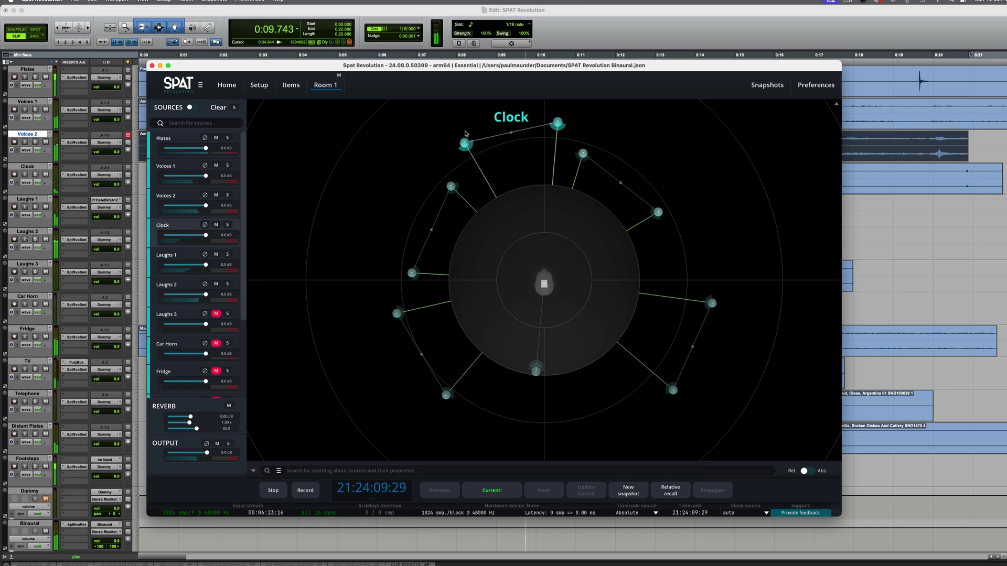
pyautogui.moveTo(466, 133); pyautogui.dragTo(466, 117)
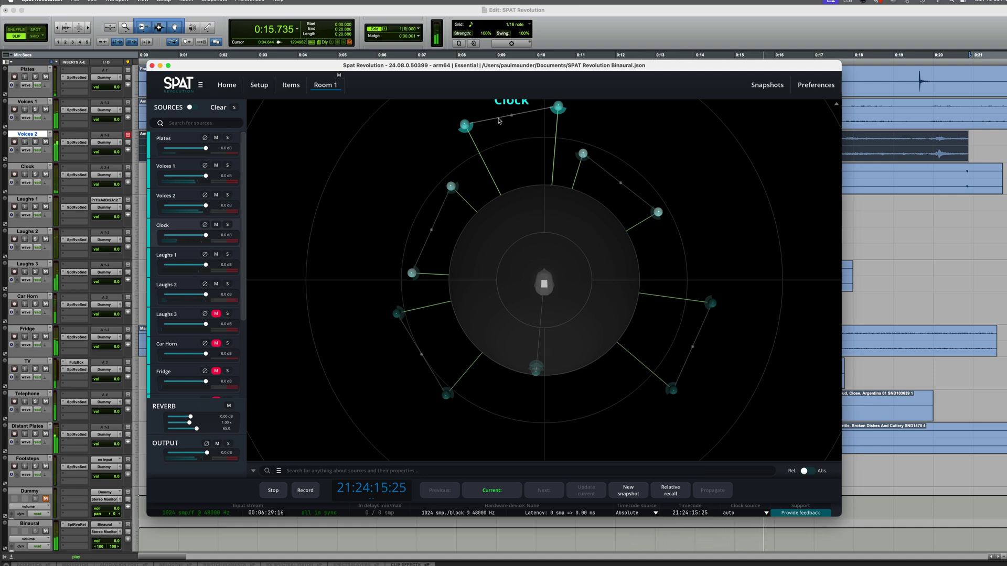
pyautogui.scroll(-10, 598, 317)
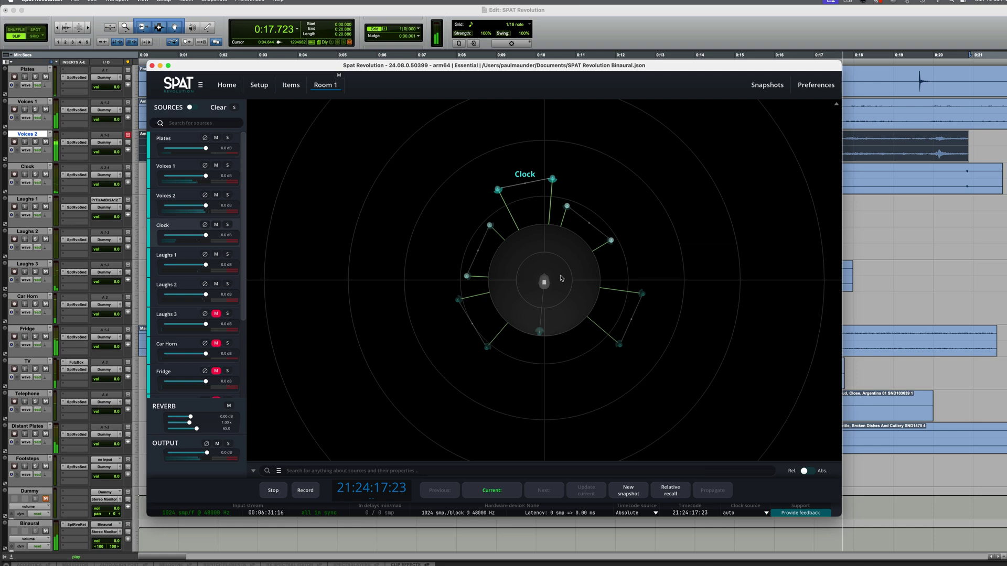
pyautogui.scroll(5, 561, 278)
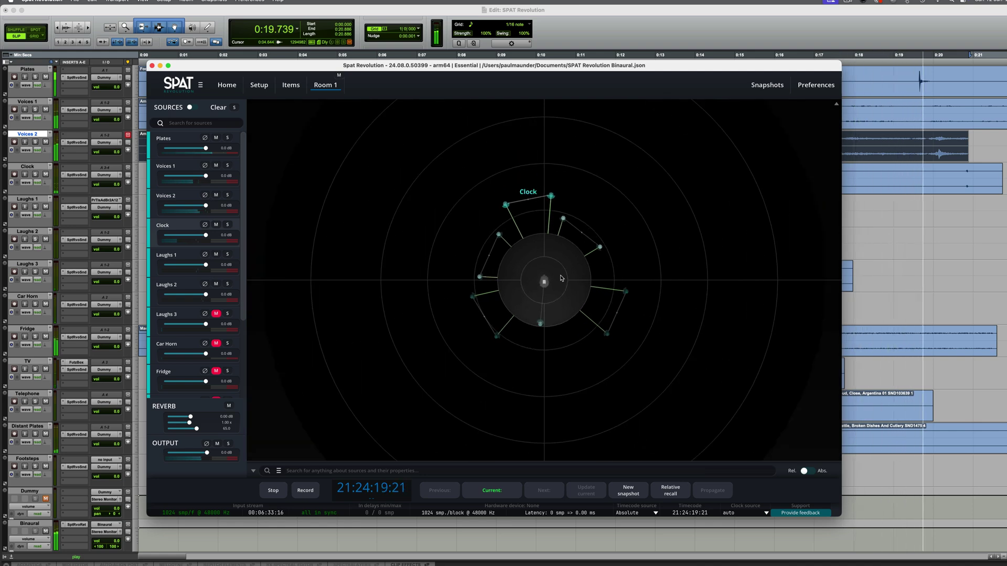
pyautogui.scroll(-3, 561, 278)
pyautogui.scroll(5, 545, 281)
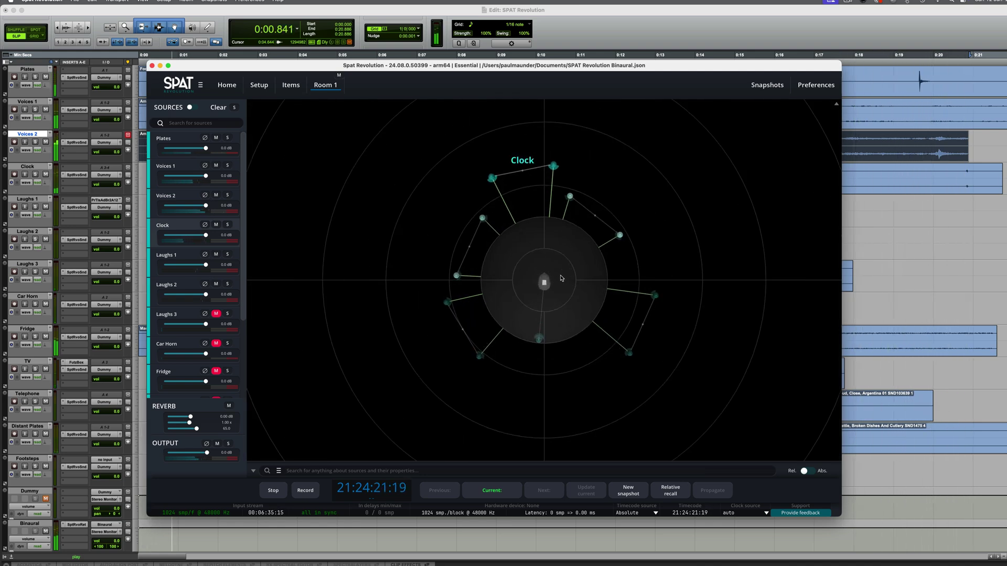
# Unmute Car Horn and drag its source far behind the listener at the bottom of Room 1.
pyautogui.click(218, 344)
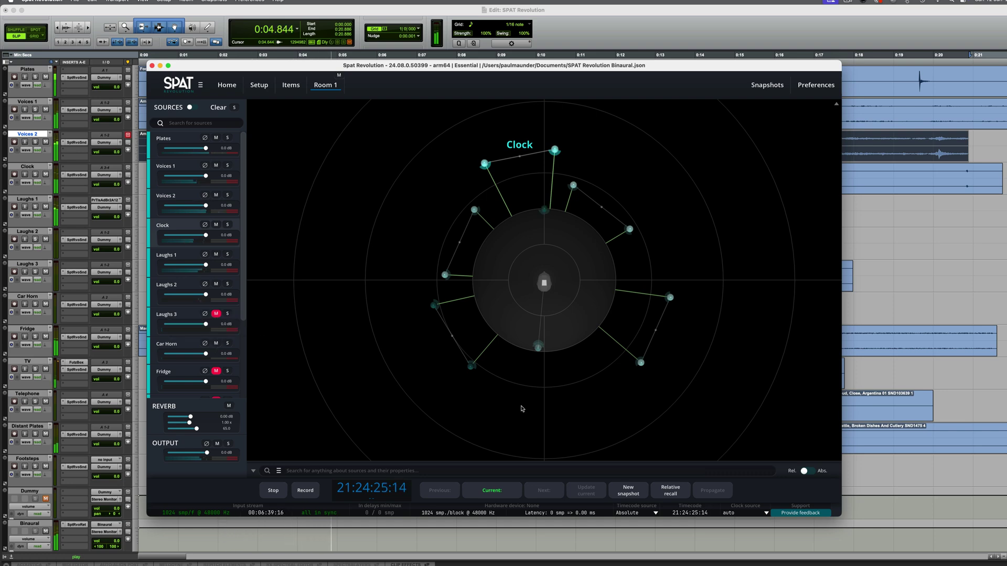
pyautogui.click(859, 460)
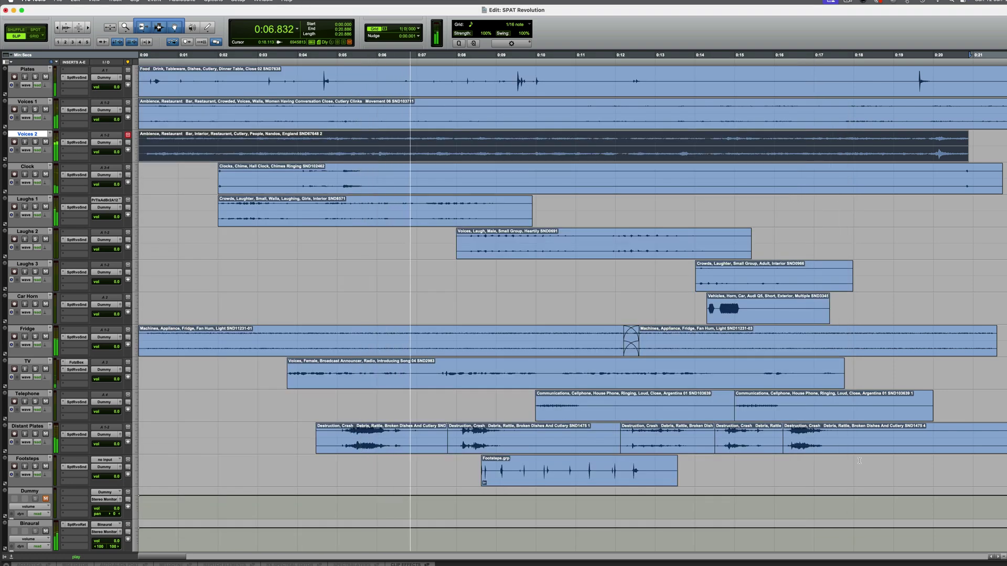
pyautogui.press('super+Tab')
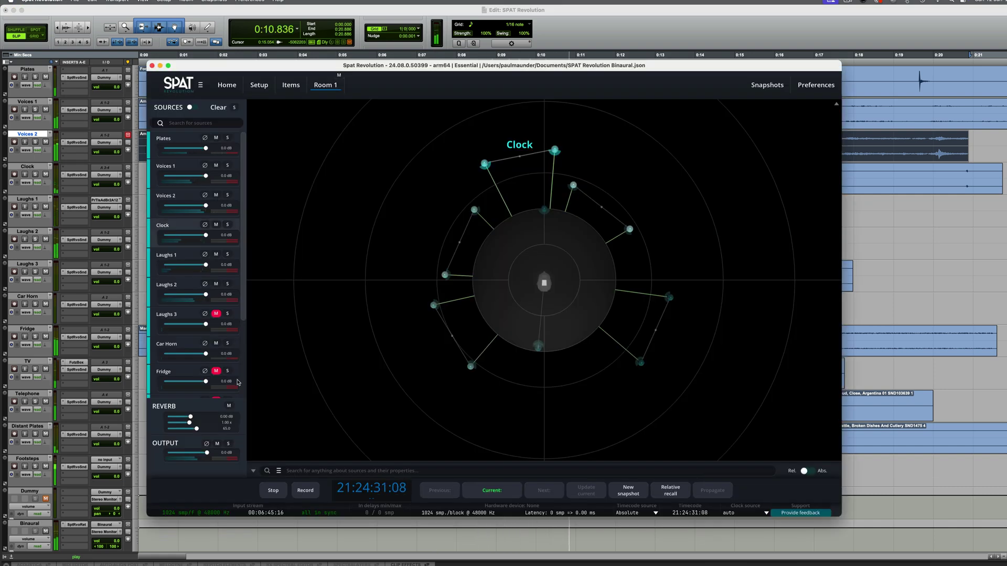
pyautogui.click(543, 210)
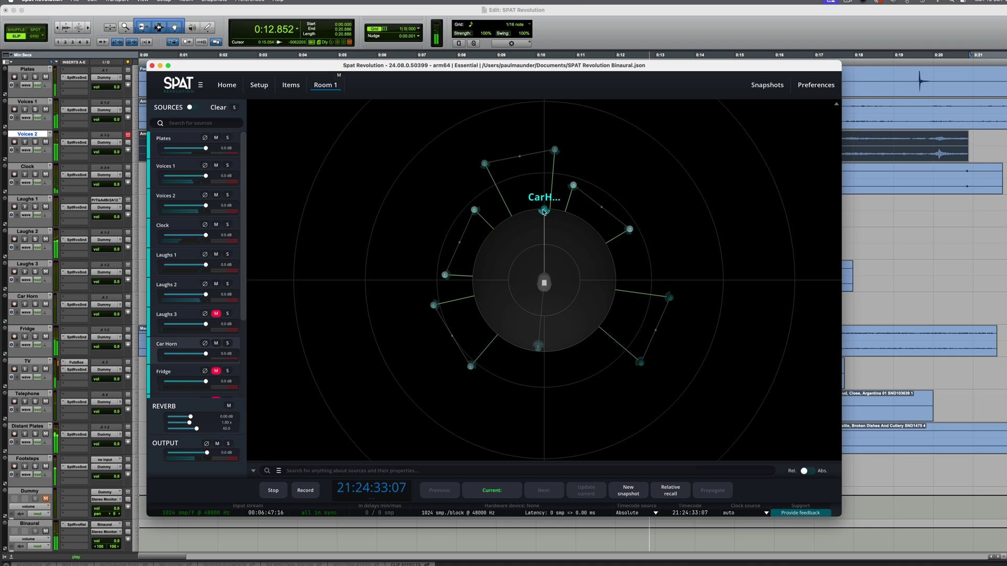
pyautogui.moveTo(544, 211); pyautogui.dragTo(532, 442)
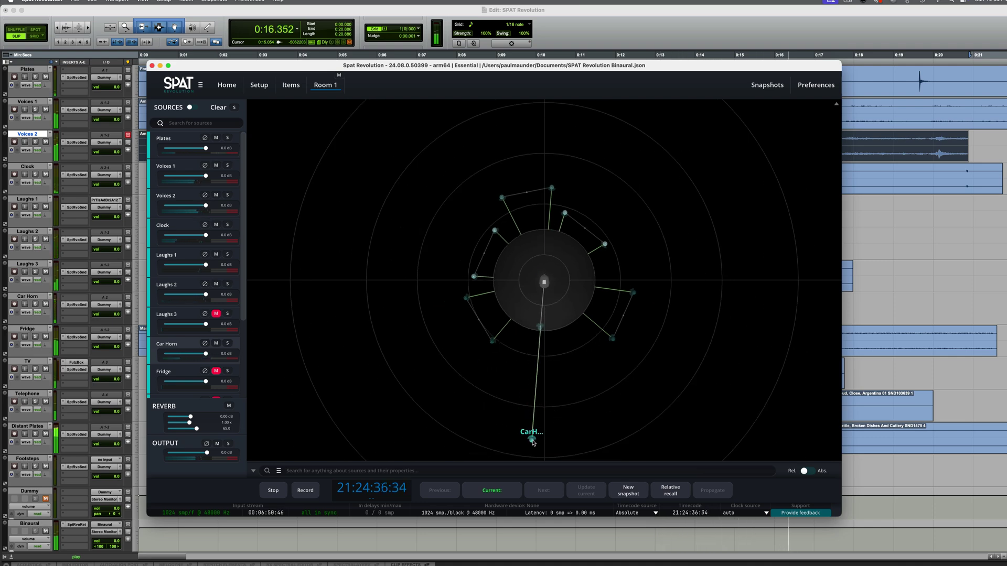
# Audition the Car Horn clip in Pro Tools, restart playback from Voices 2, then unmute Laughs 3.
pyautogui.click(899, 458)
pyautogui.click(732, 317)
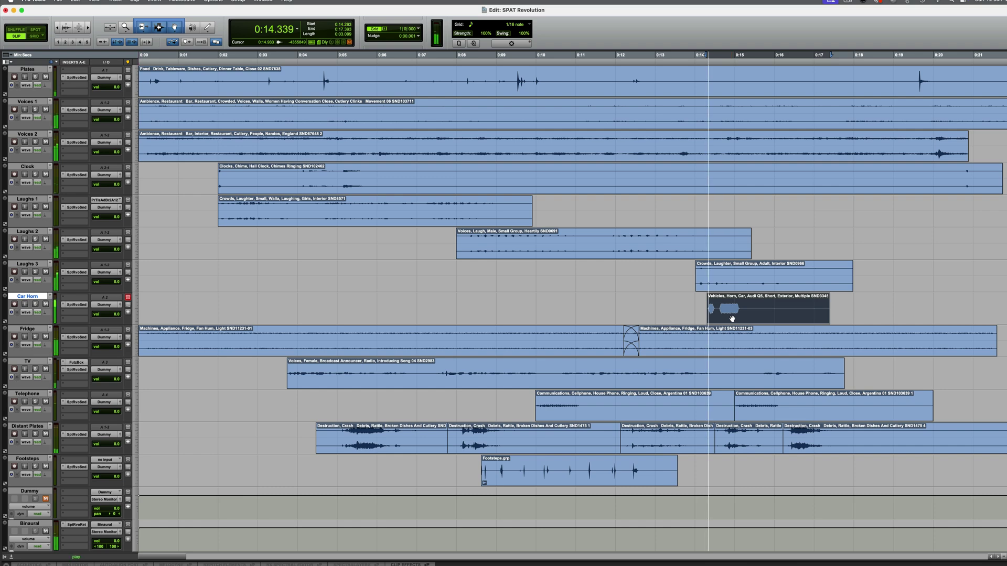
pyautogui.press('space')
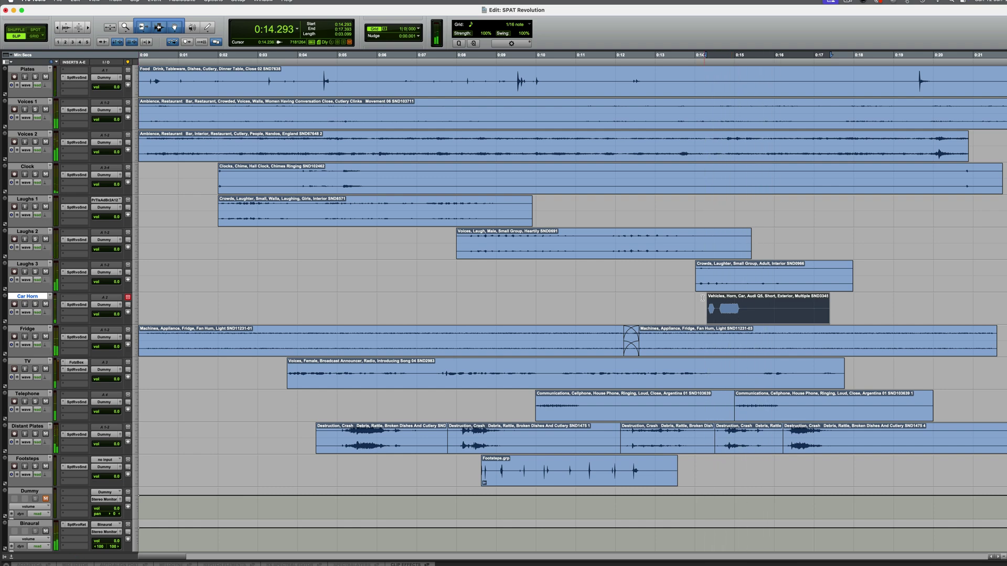
pyautogui.click(761, 155)
pyautogui.press('space')
pyautogui.press('super+Tab')
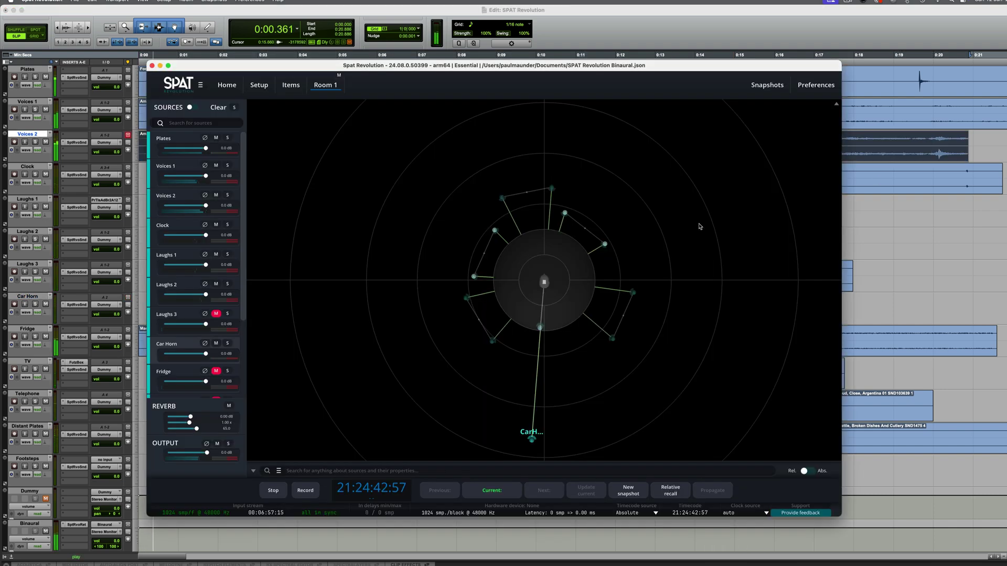
pyautogui.click(217, 314)
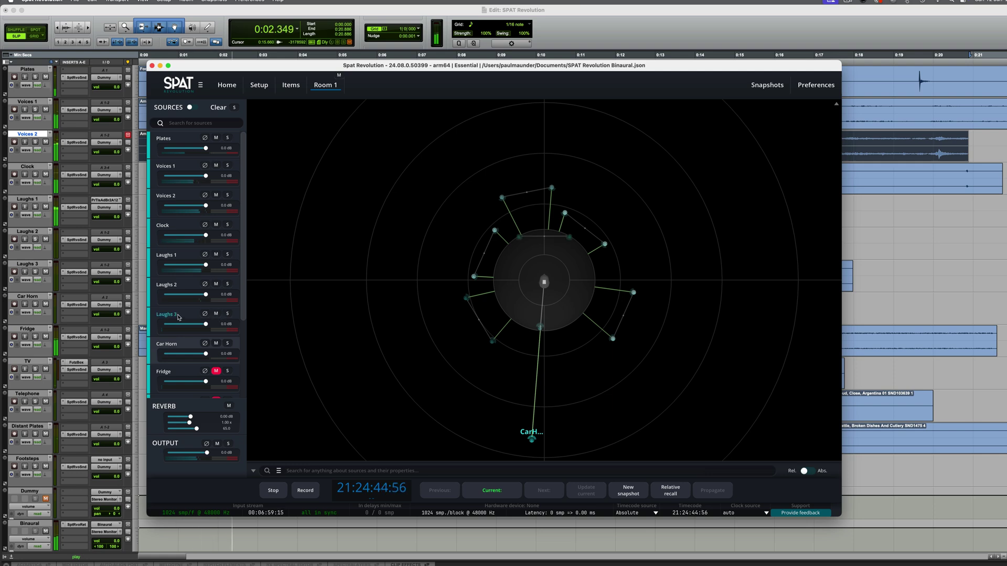
# Move Laughs 3 below the listener, then unmute, solo and raise the Fridge level.
pyautogui.moveTo(567, 247); pyautogui.dragTo(565, 365)
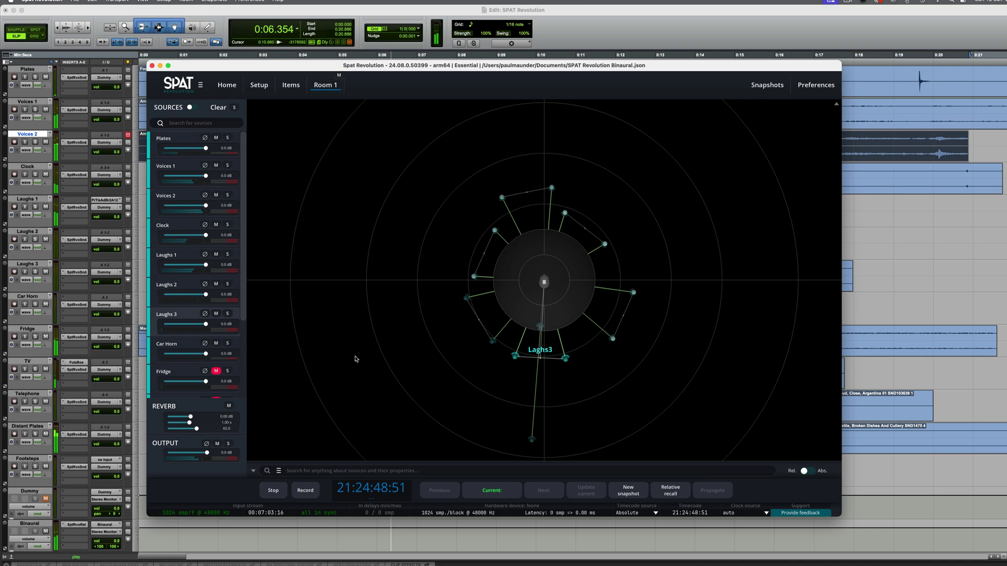
pyautogui.click(217, 371)
pyautogui.click(227, 371)
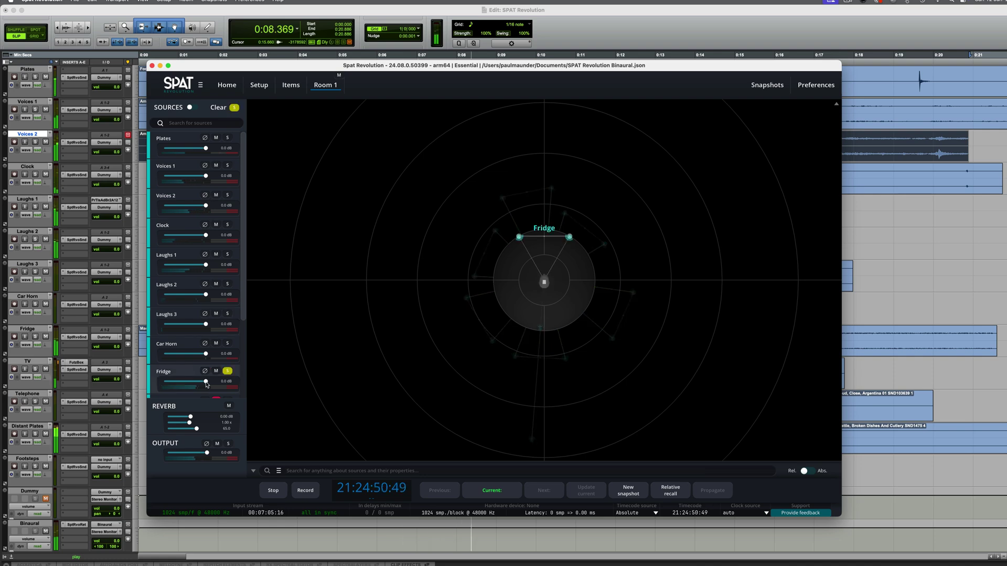
pyautogui.moveTo(204, 385); pyautogui.dragTo(215, 384)
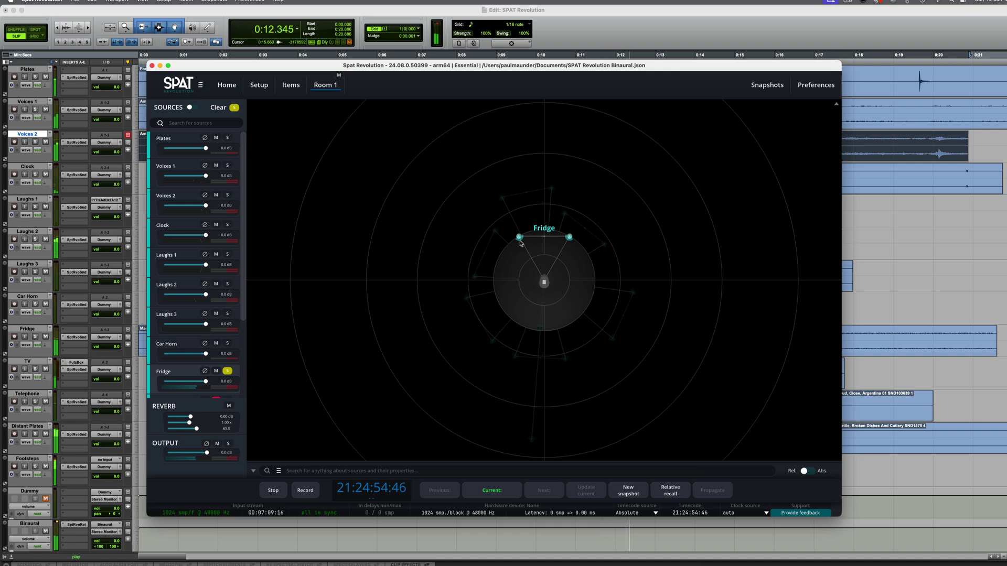
# Place the Fridge at the listener's rear-left and take it out of solo.
pyautogui.moveTo(520, 239); pyautogui.dragTo(435, 362)
pyautogui.click(228, 372)
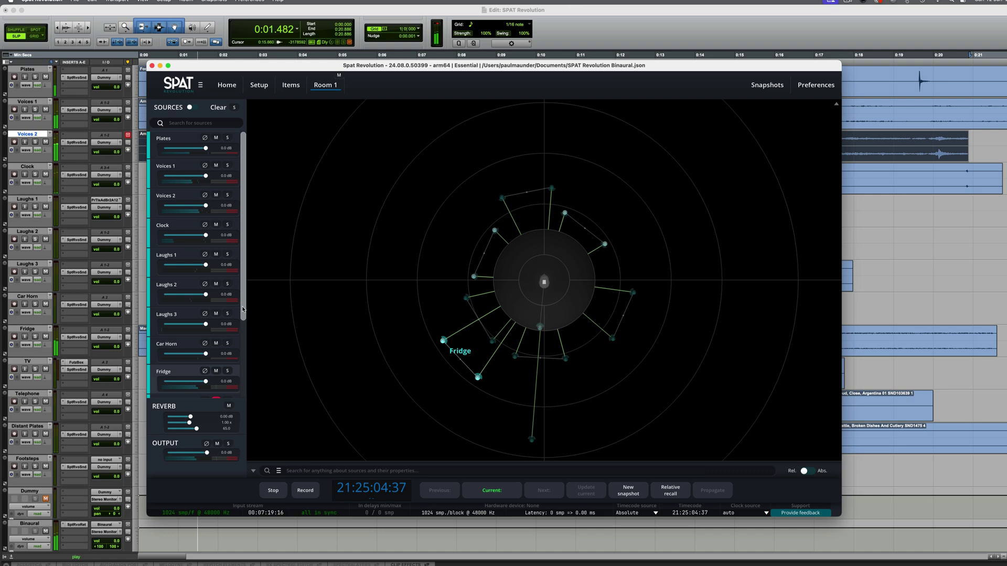
pyautogui.scroll(-4, 239, 310)
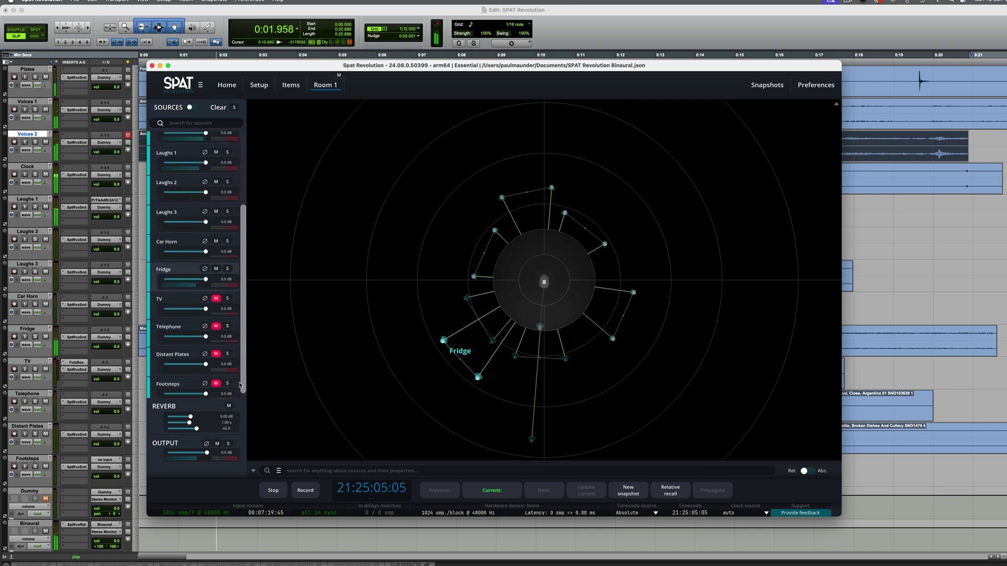
# Solo the TV, move its source to the upper right, then unsolo it.
pyautogui.click(228, 293)
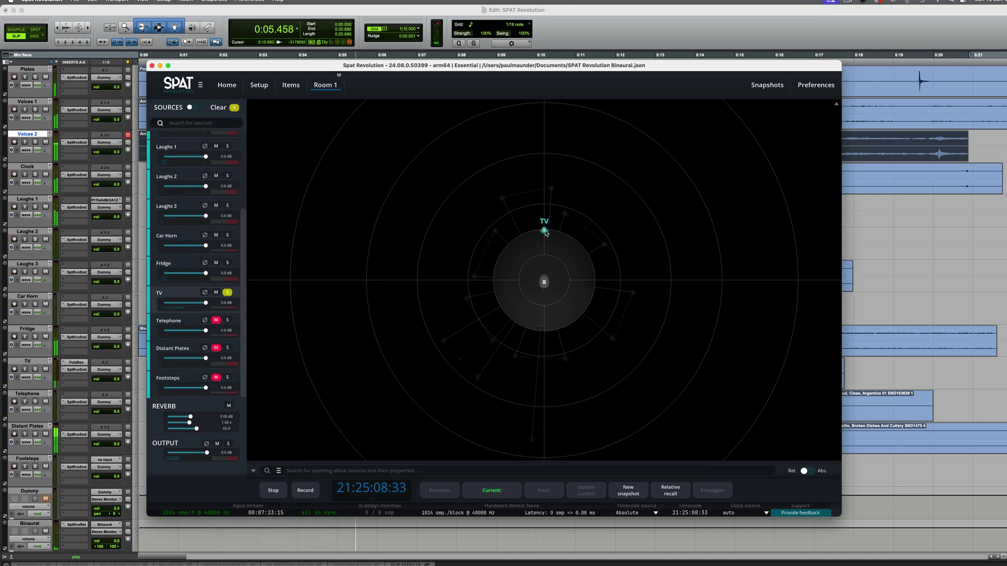
pyautogui.moveTo(546, 234); pyautogui.dragTo(548, 256)
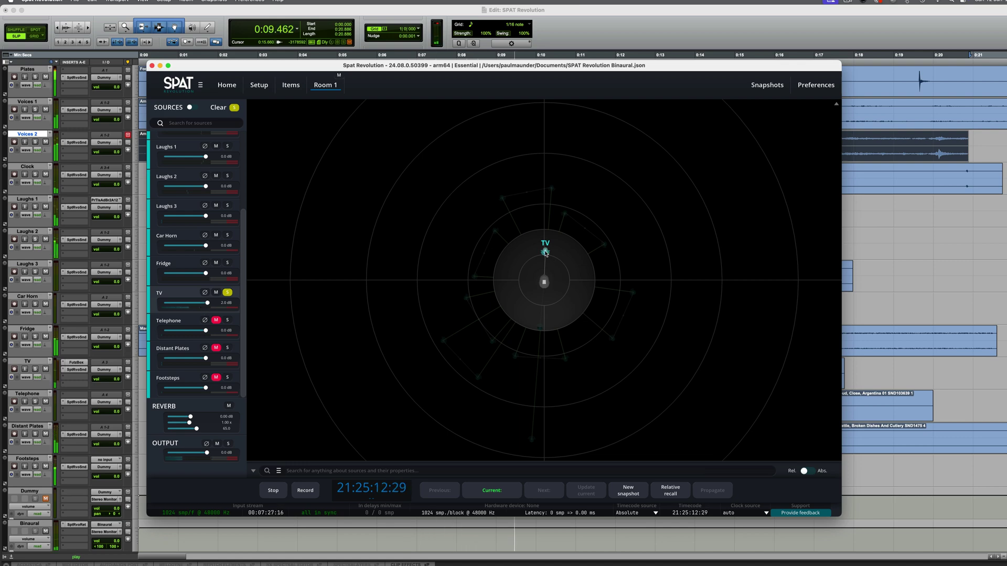
pyautogui.moveTo(546, 254); pyautogui.dragTo(617, 153)
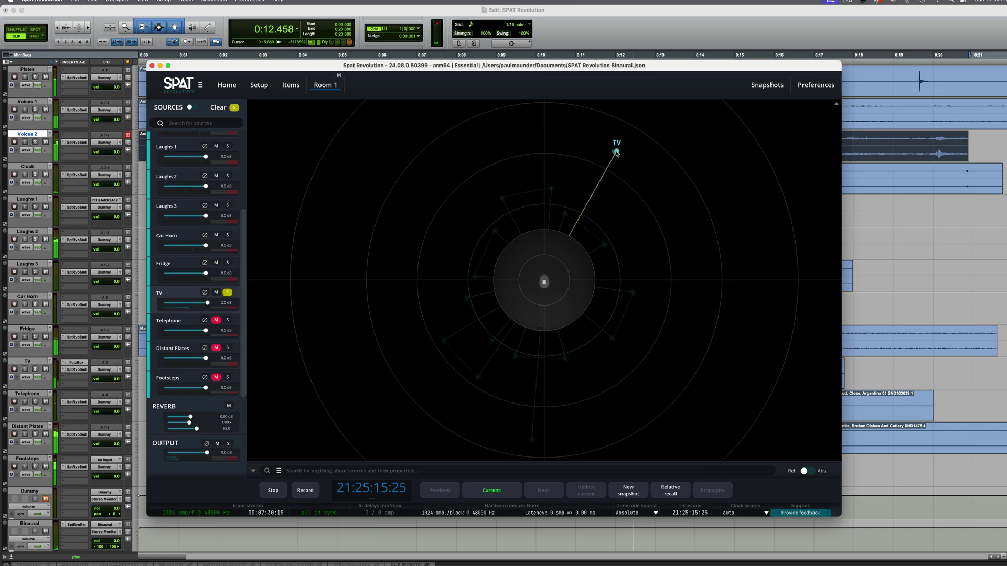
pyautogui.click(227, 294)
# Bring the TV source closer front-right and raise its fader to about 10.7 dB.
pyautogui.moveTo(614, 156); pyautogui.dragTo(582, 199)
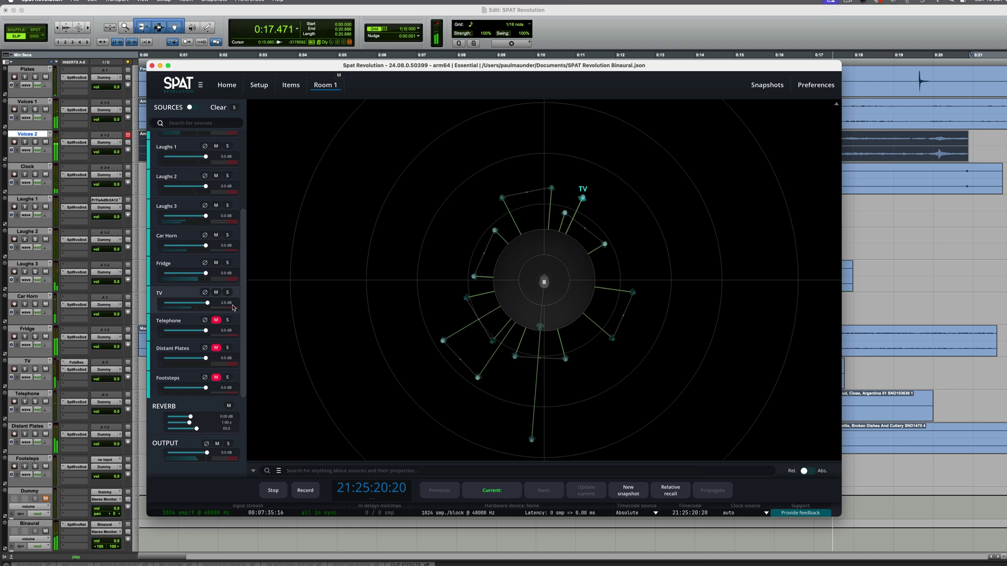
pyautogui.moveTo(208, 303); pyautogui.dragTo(210, 304)
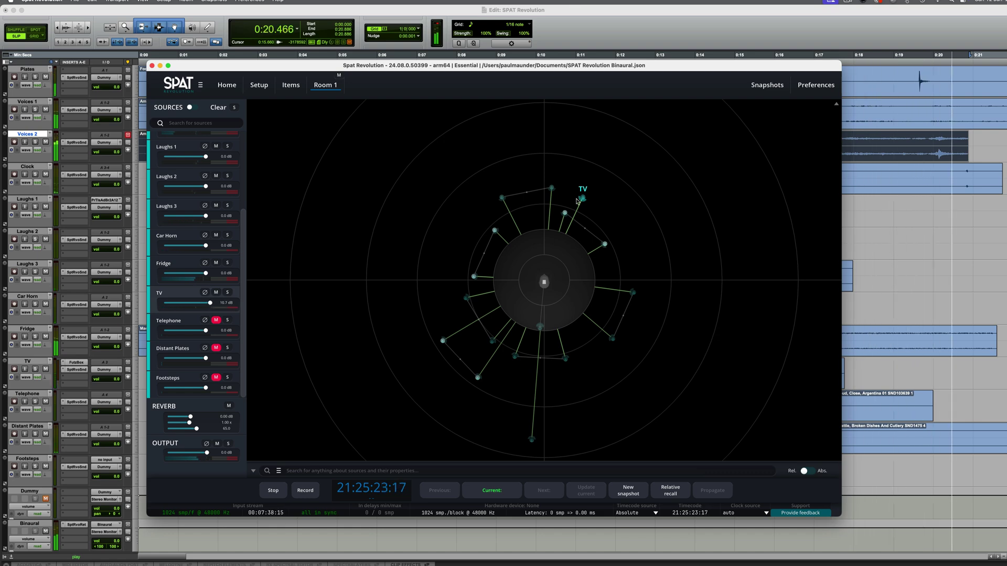
pyautogui.moveTo(582, 198); pyautogui.dragTo(571, 181)
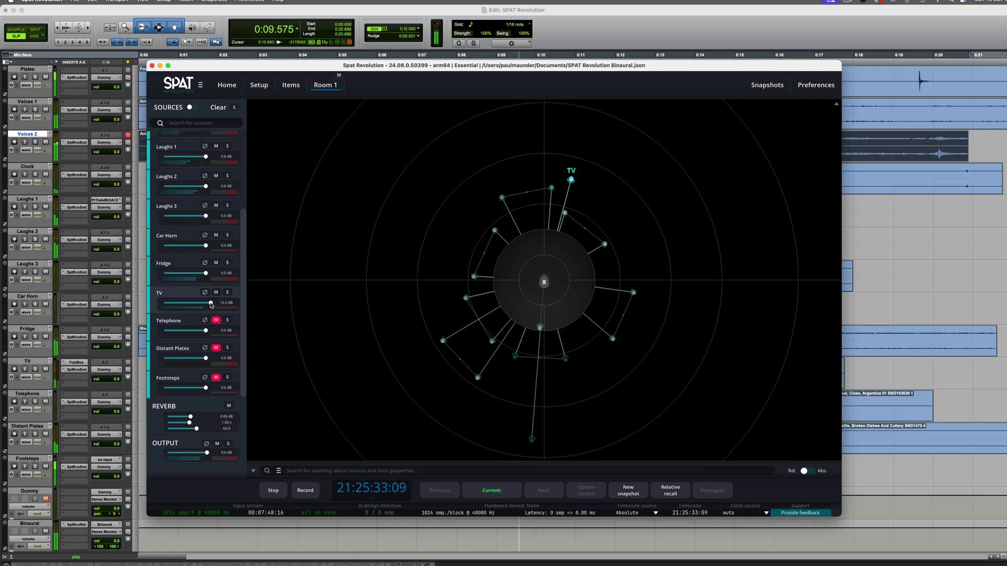
# Unmute Telephone and place it behind-right of the listener, then unmute and solo Distant Plates.
pyautogui.click(216, 321)
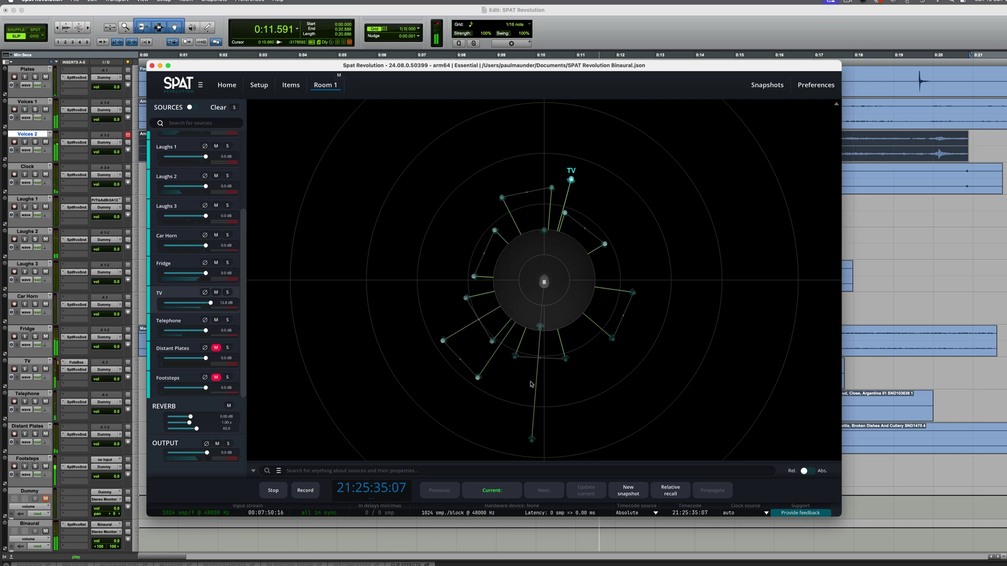
pyautogui.click(169, 323)
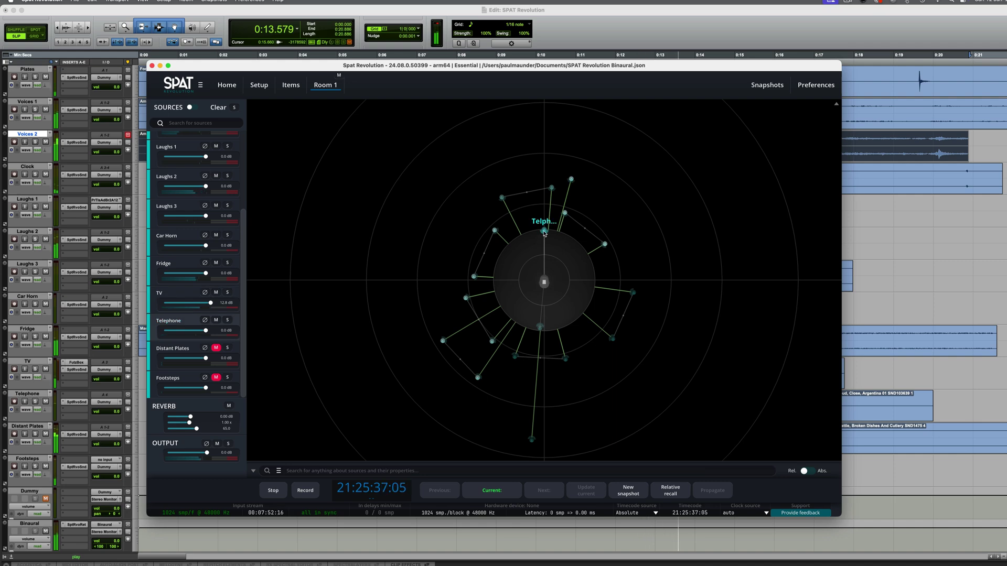
pyautogui.moveTo(544, 232); pyautogui.dragTo(605, 373)
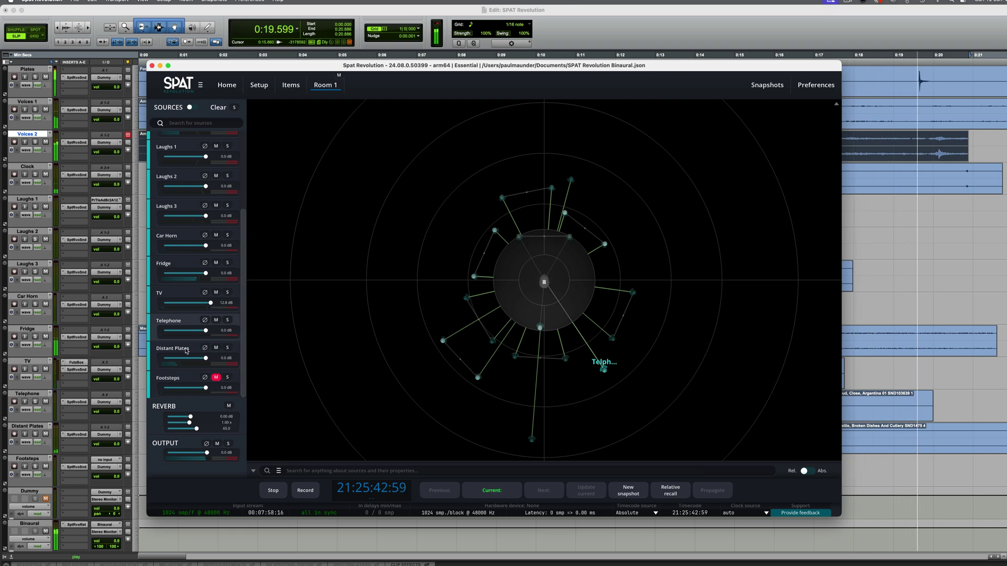
pyautogui.click(216, 348)
pyautogui.click(227, 348)
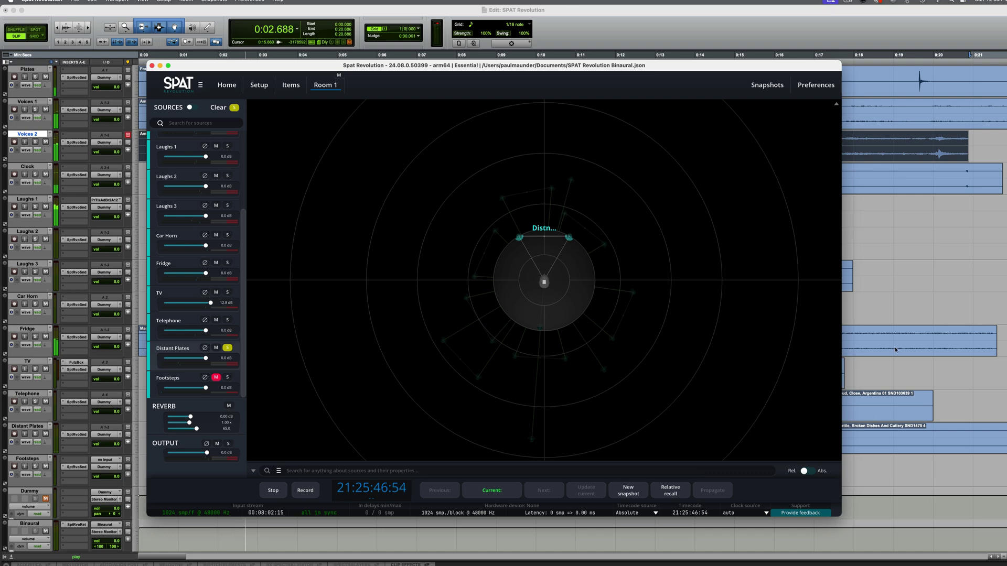
# Move Distant Plates far behind the listener and unsolo it, then nudge Car Horn down-left.
pyautogui.press('super+Tab')
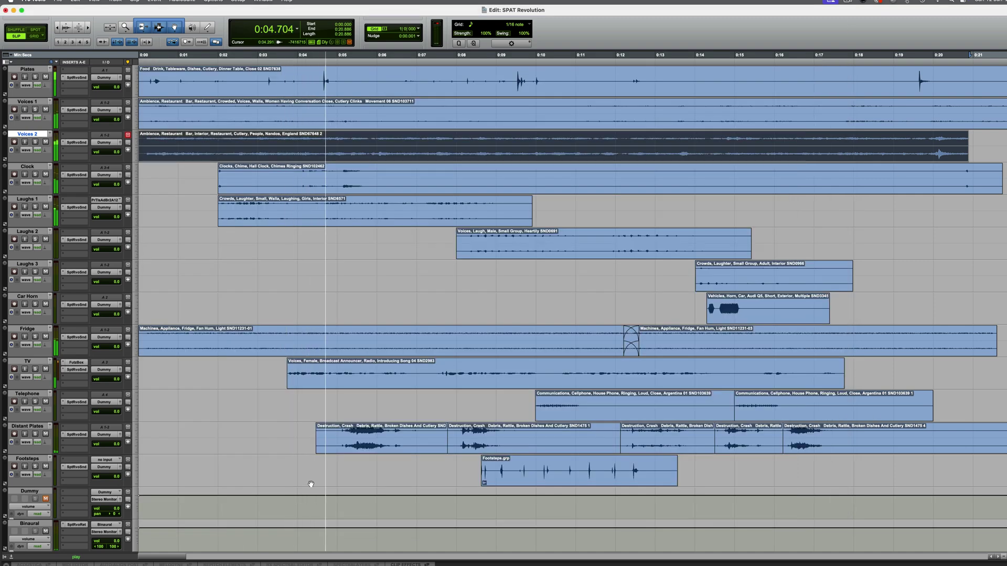
pyautogui.press('super+Tab')
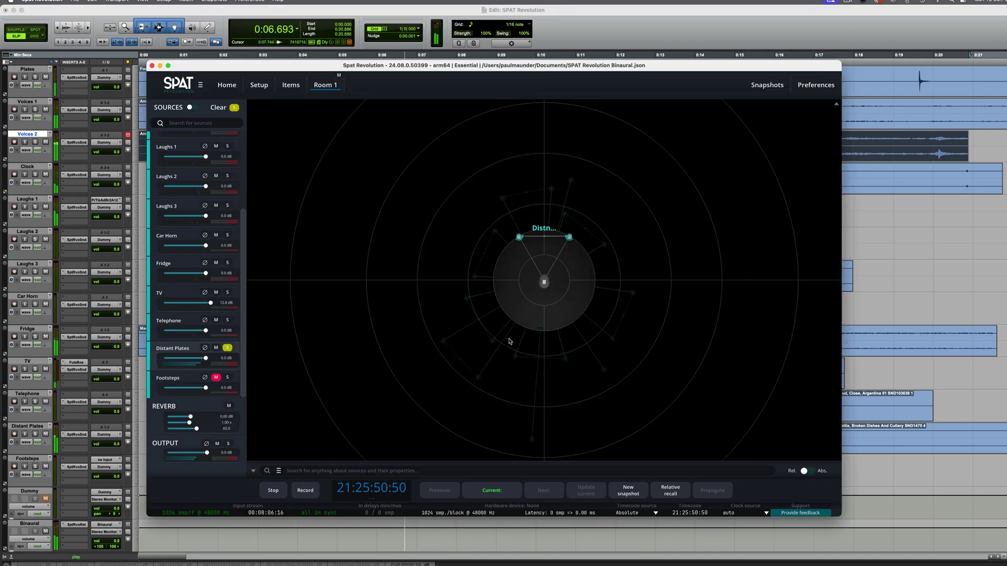
pyautogui.moveTo(516, 237); pyautogui.dragTo(557, 419)
pyautogui.click(227, 348)
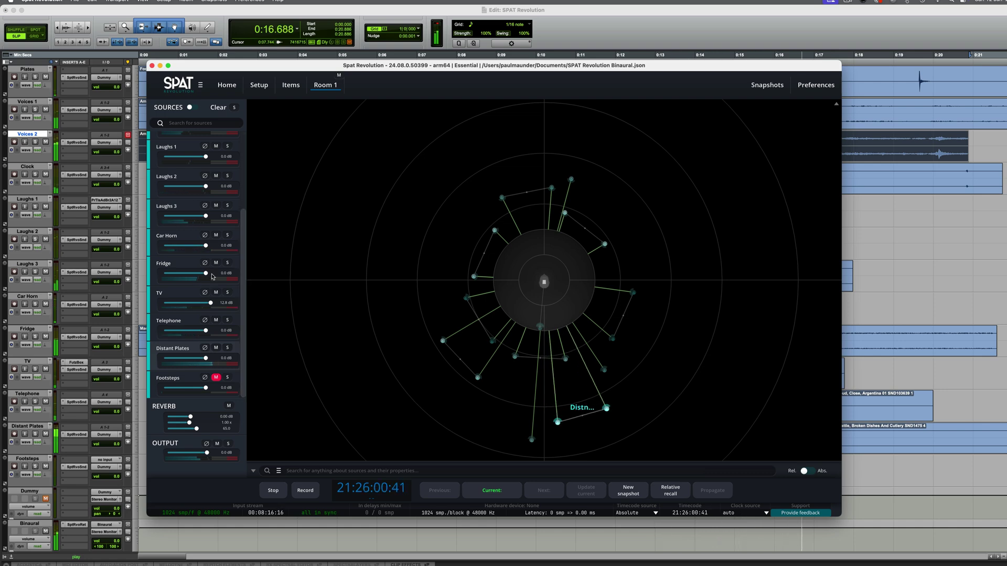
pyautogui.click(185, 236)
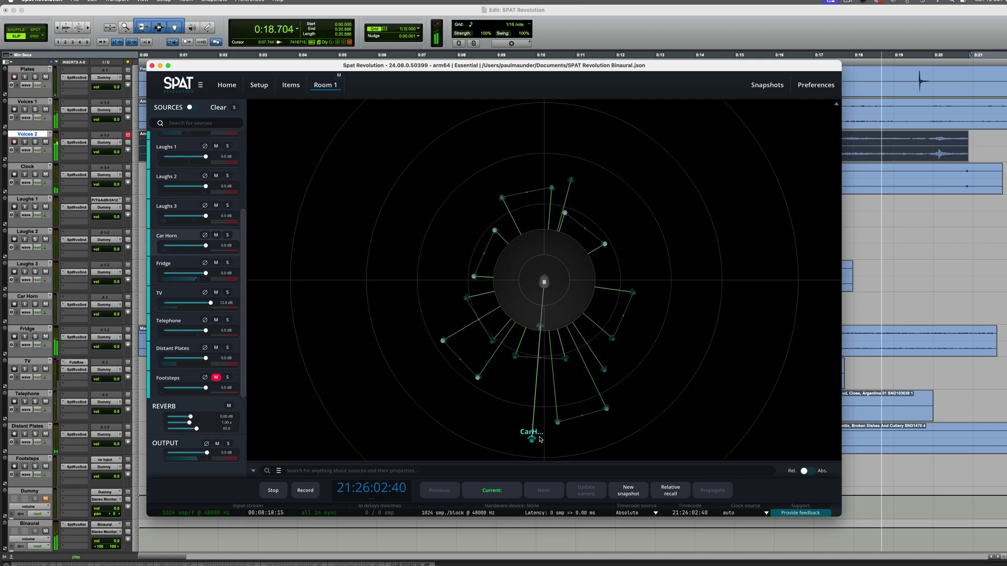
pyautogui.moveTo(531, 439); pyautogui.dragTo(502, 458)
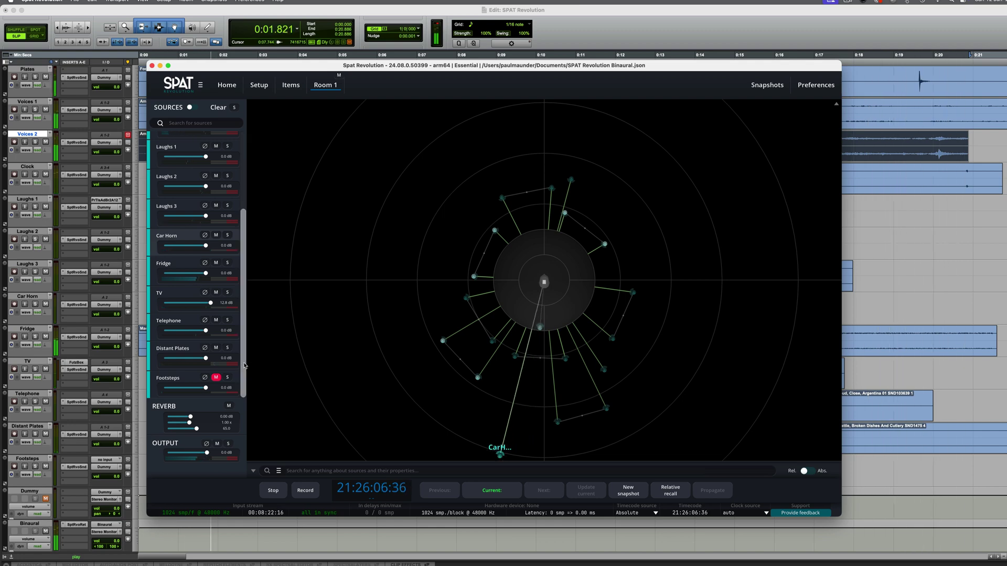
# Solo Footsteps, then in Pro Tools stop playback and open the Footsteps SptRvoSnd send plugin.
pyautogui.click(227, 378)
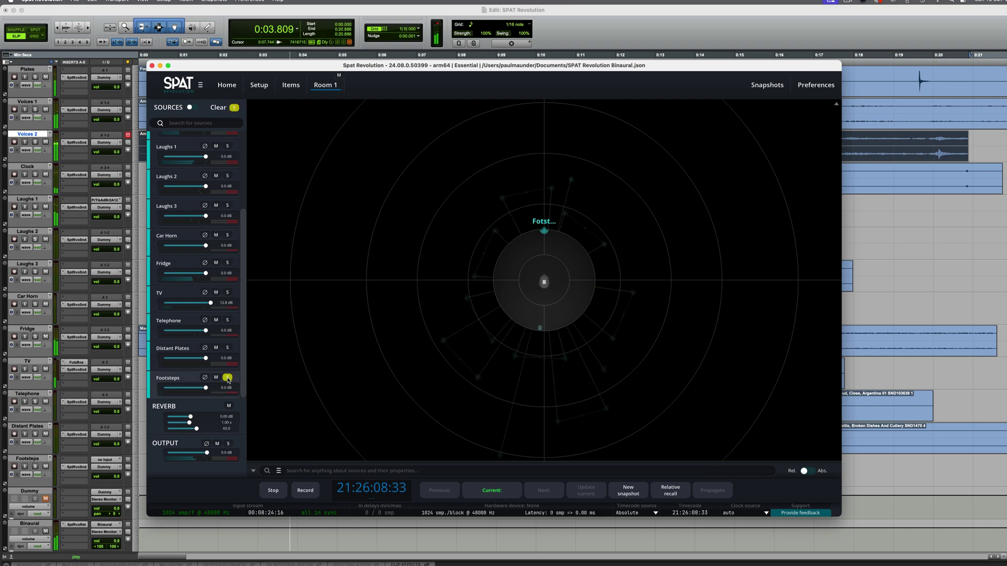
pyautogui.press('super+Tab')
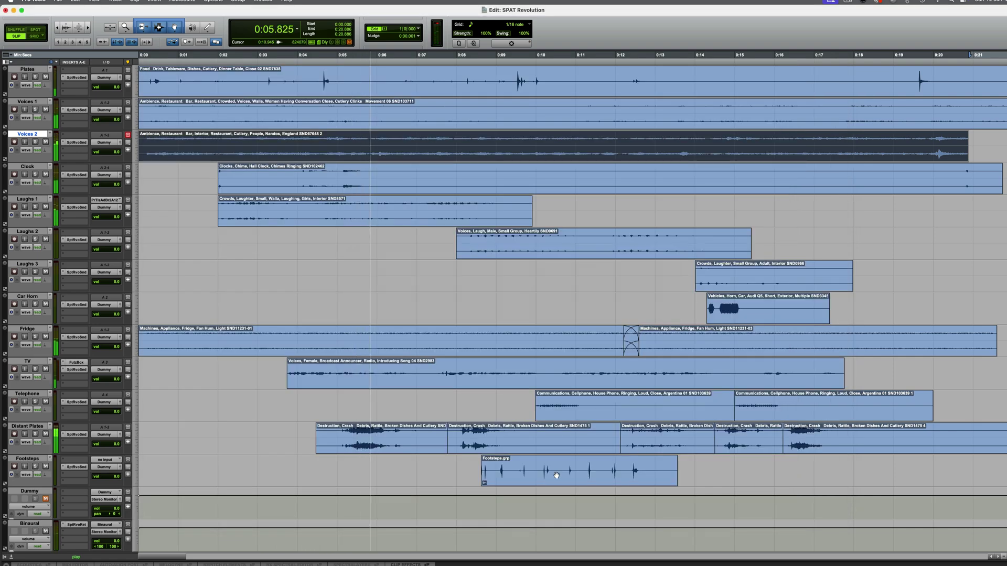
pyautogui.click(546, 477)
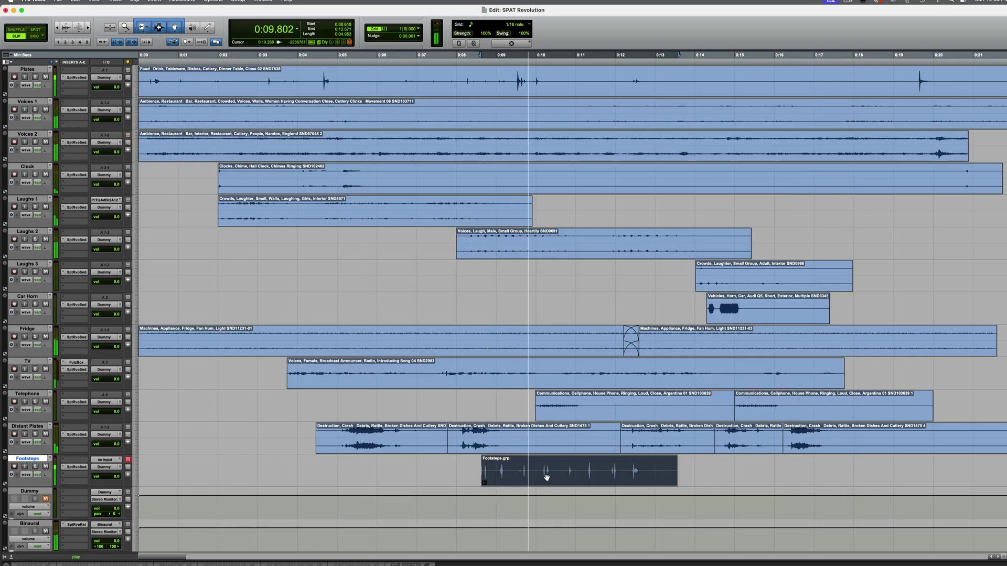
pyautogui.press('space')
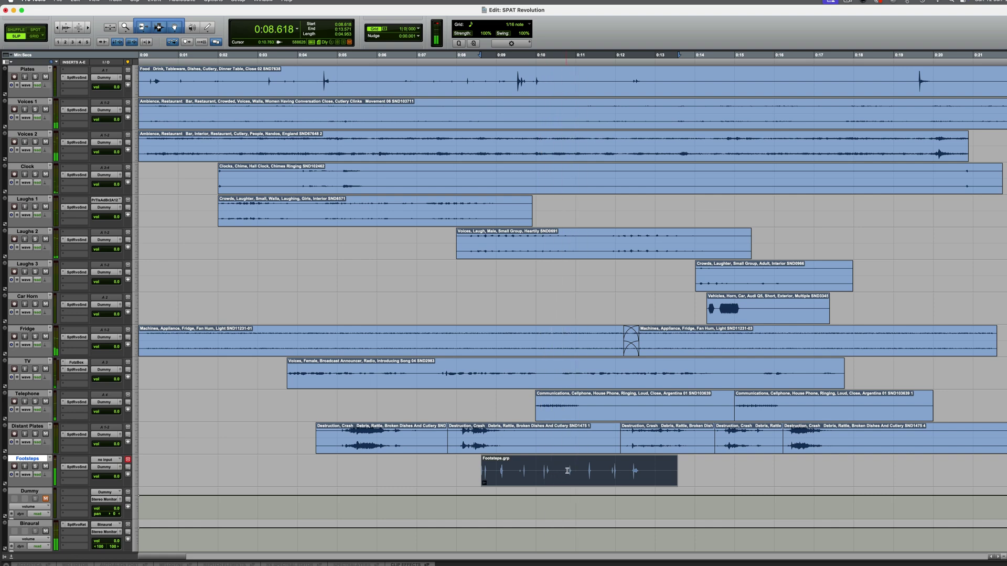
pyautogui.click(77, 467)
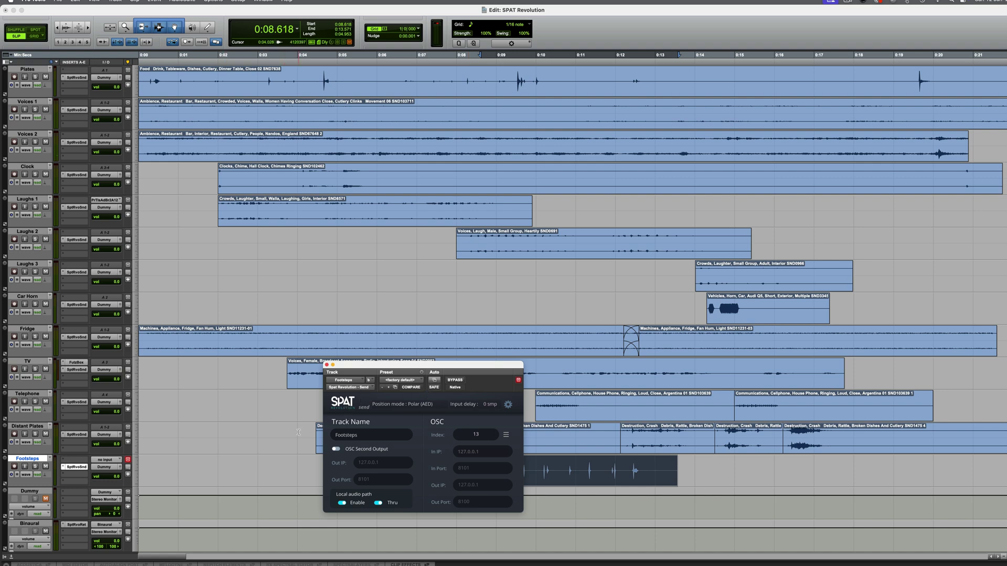
# Review the Spat Send's automatable parameters, then switch Footsteps automation from read to latch.
pyautogui.press('super+Tab')
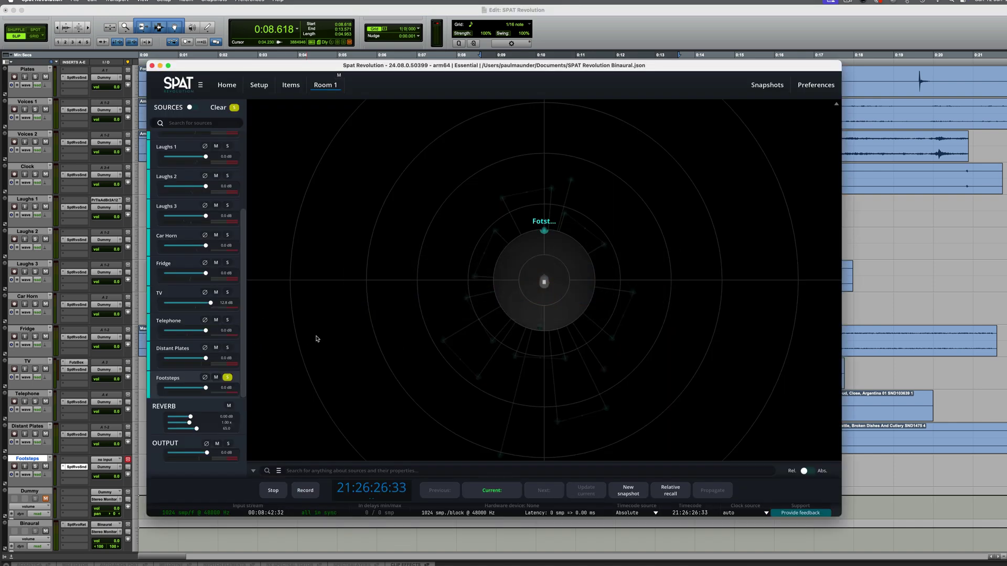
pyautogui.press('super+Tab')
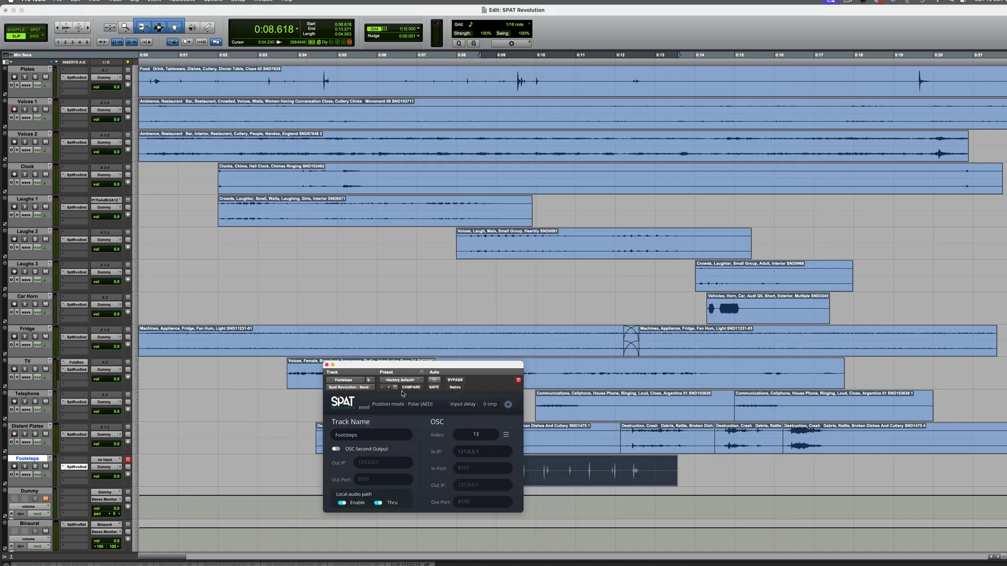
pyautogui.click(434, 381)
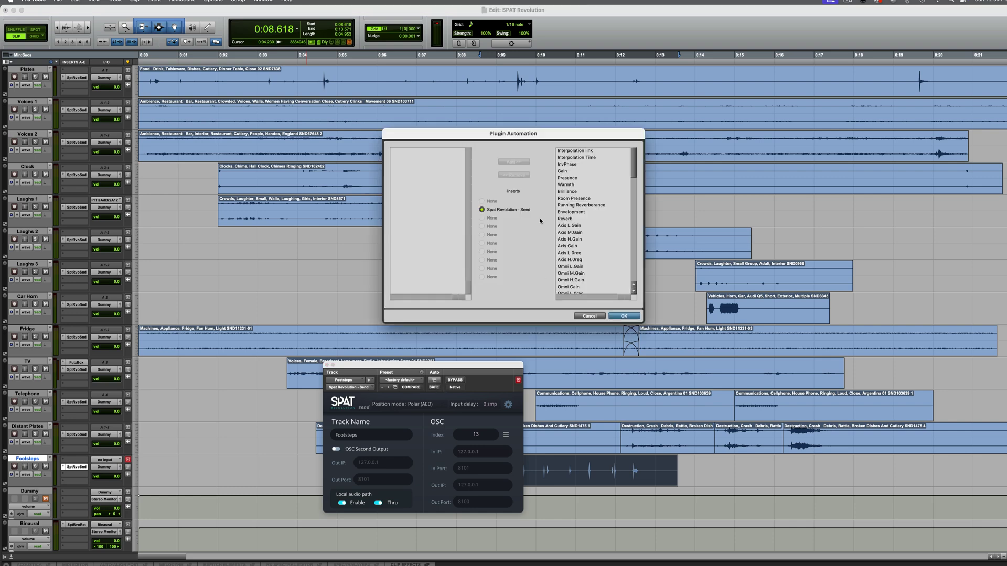
pyautogui.scroll(-20, 579, 287)
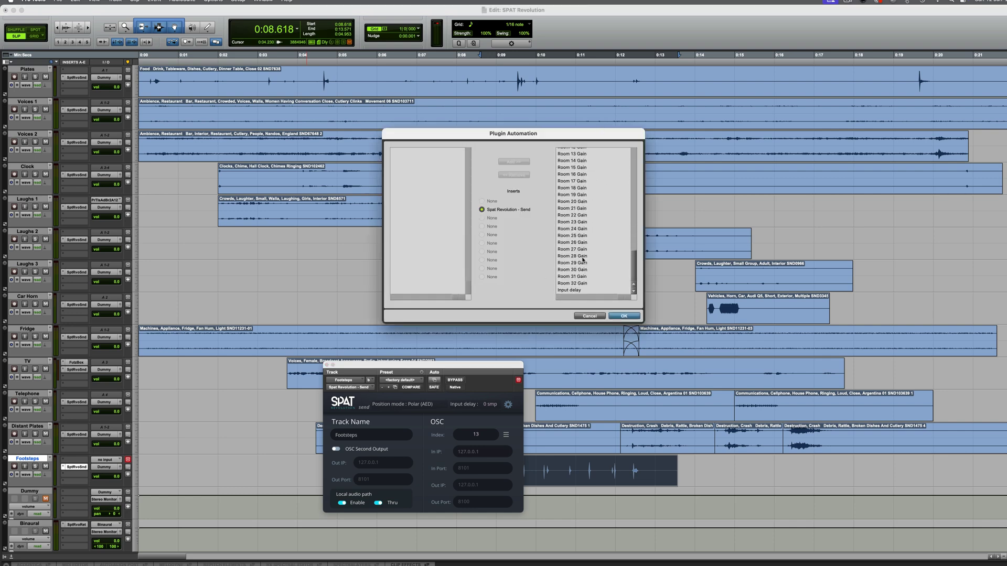
pyautogui.scroll(20, 582, 259)
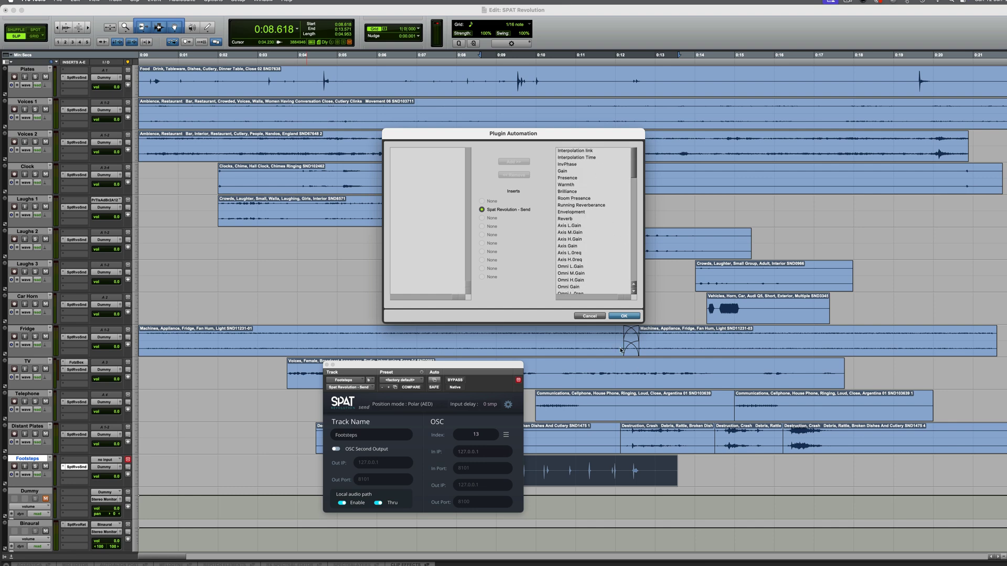
pyautogui.click(629, 317)
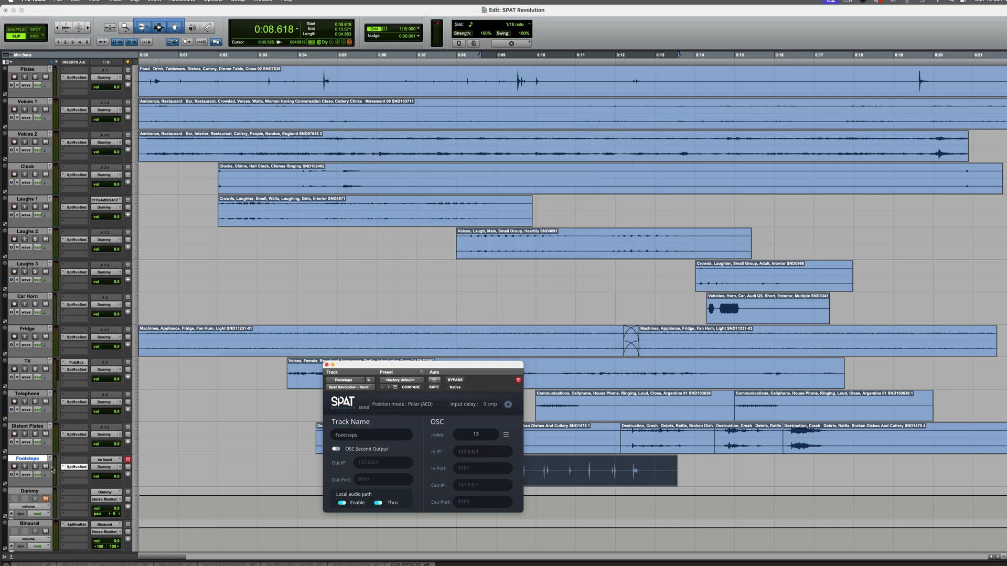
pyautogui.click(36, 475)
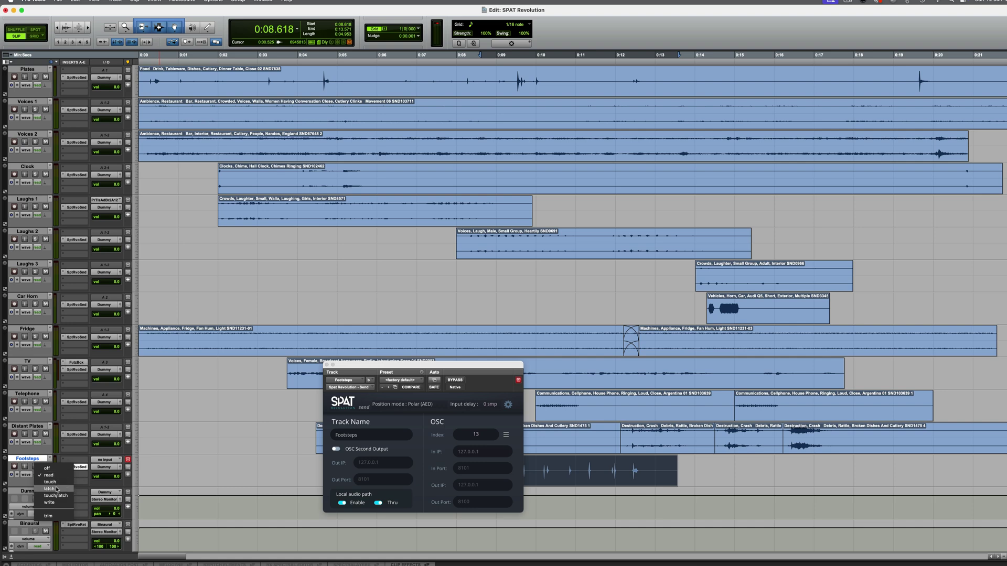
pyautogui.click(56, 488)
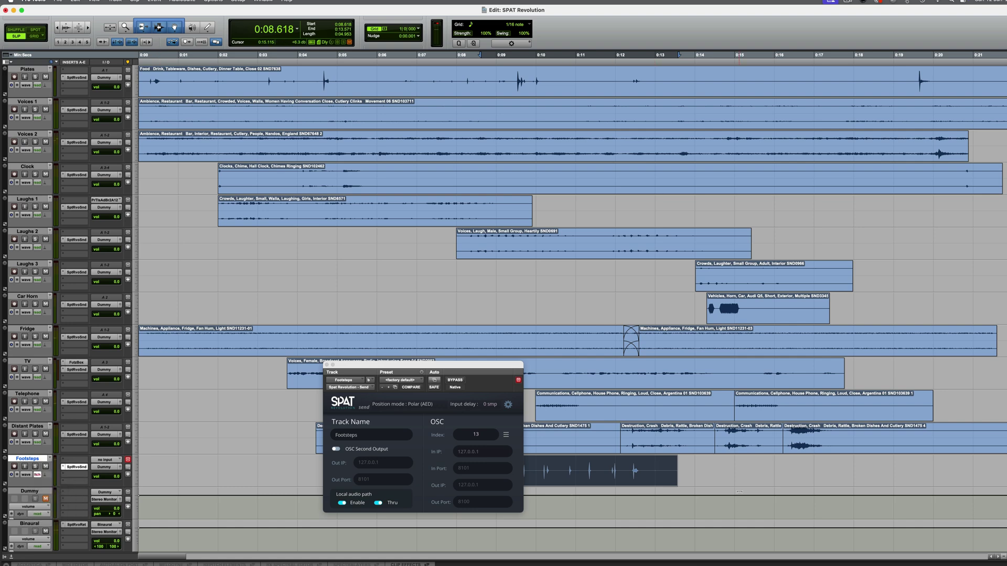
# During playback, drag Footsteps from in front round to the listener's left in Room 1.
pyautogui.click(343, 402)
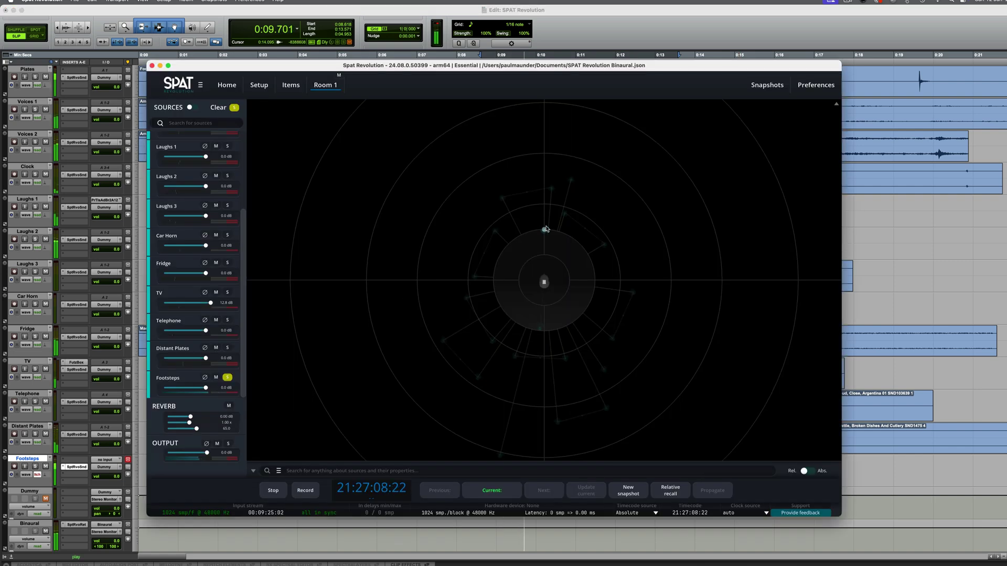
pyautogui.moveTo(501, 243); pyautogui.dragTo(384, 285)
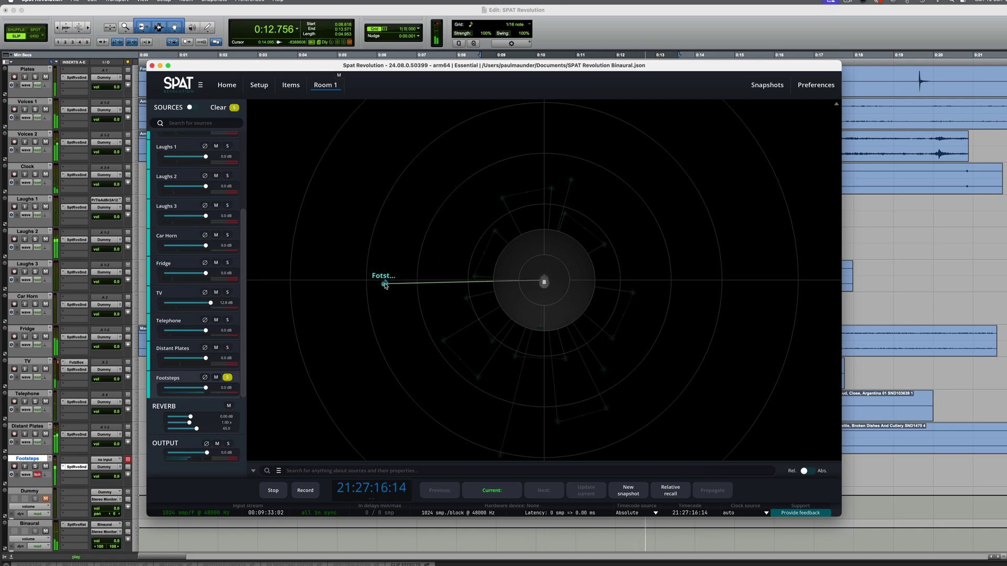
pyautogui.click(54, 456)
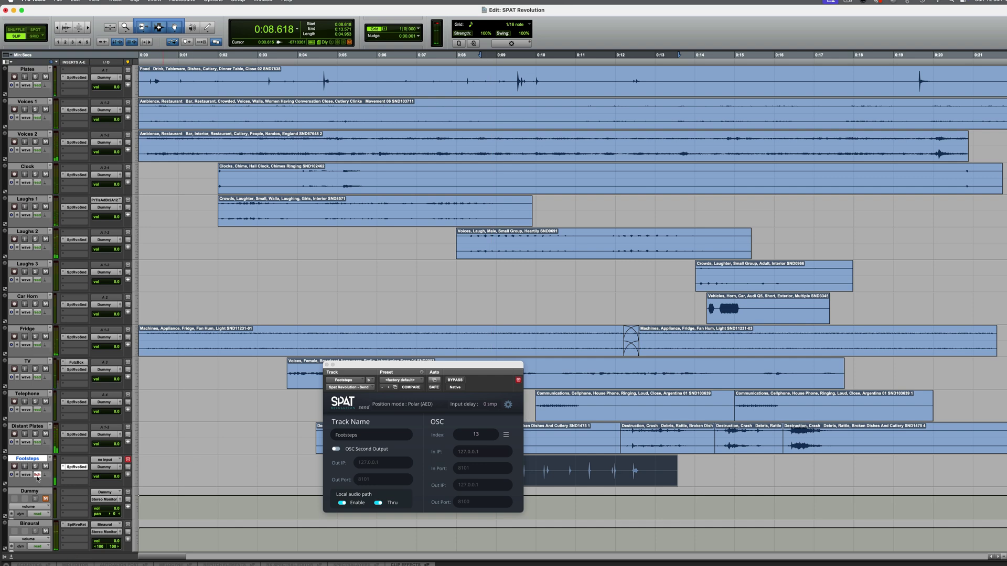
# Set Footsteps automation back to read and play back the recorded movement.
pyautogui.click(37, 474)
pyautogui.click(39, 462)
pyautogui.press('space')
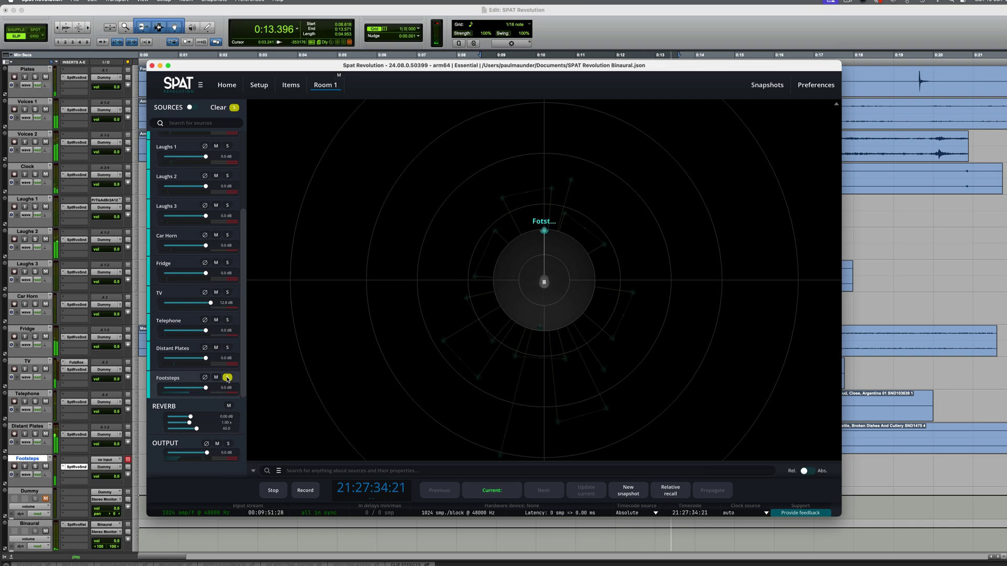
pyautogui.press('space')
pyautogui.press('super+Tab')
# Select the Voices 2 clip and zoom into SPAT Revolution's Room 1 view.
pyautogui.click(702, 155)
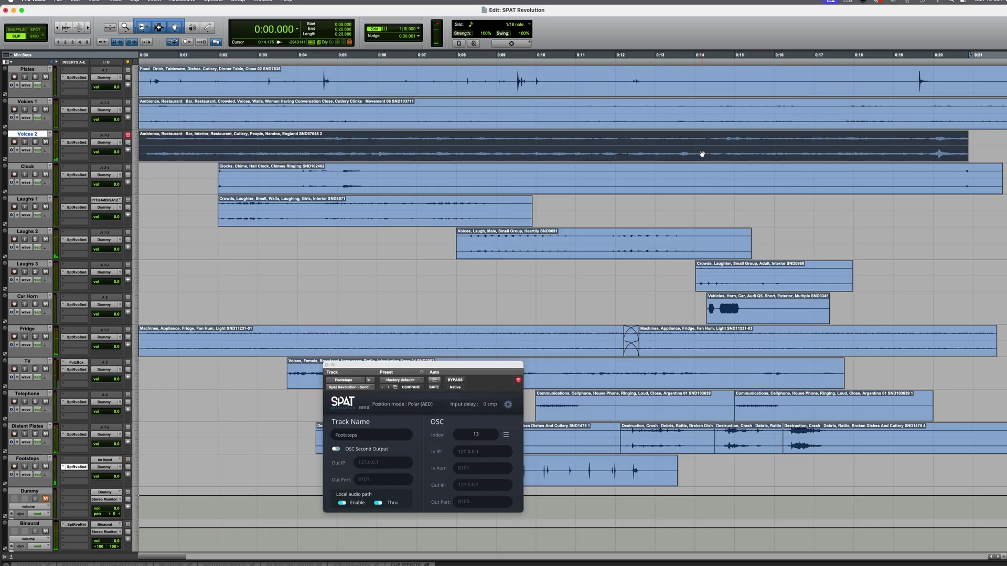
pyautogui.press('super+Tab')
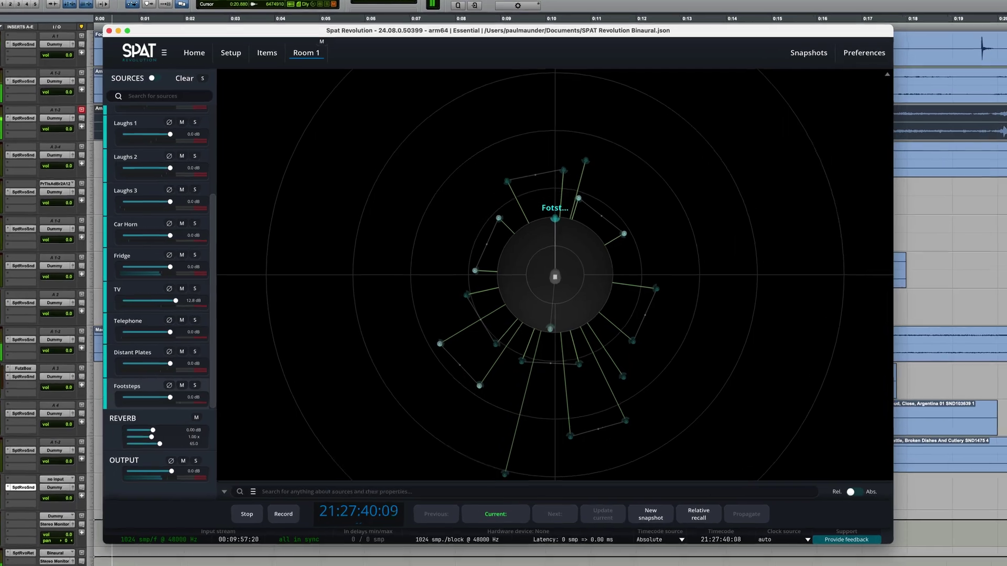
pyautogui.scroll(2, 785, 373)
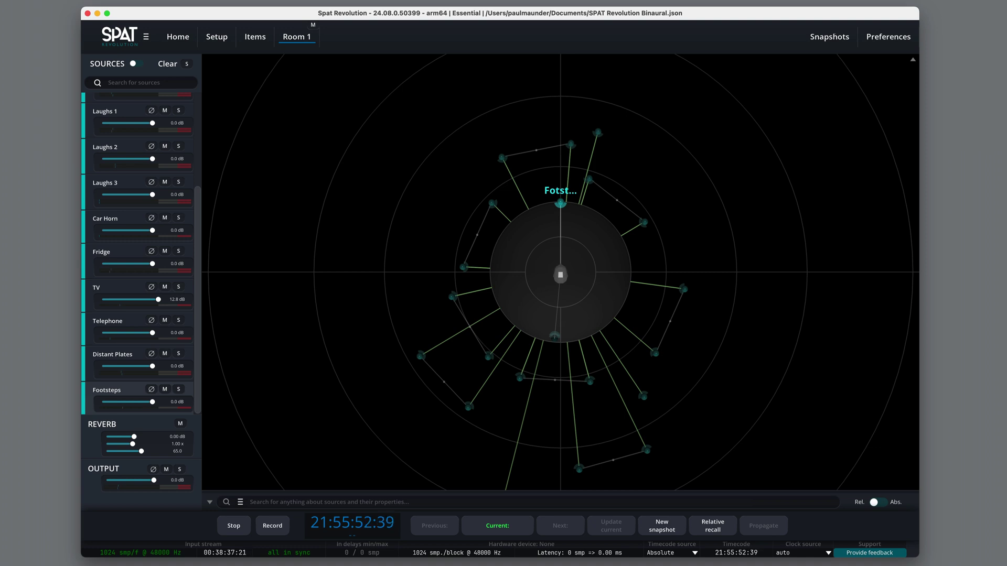
pyautogui.click(281, 527)
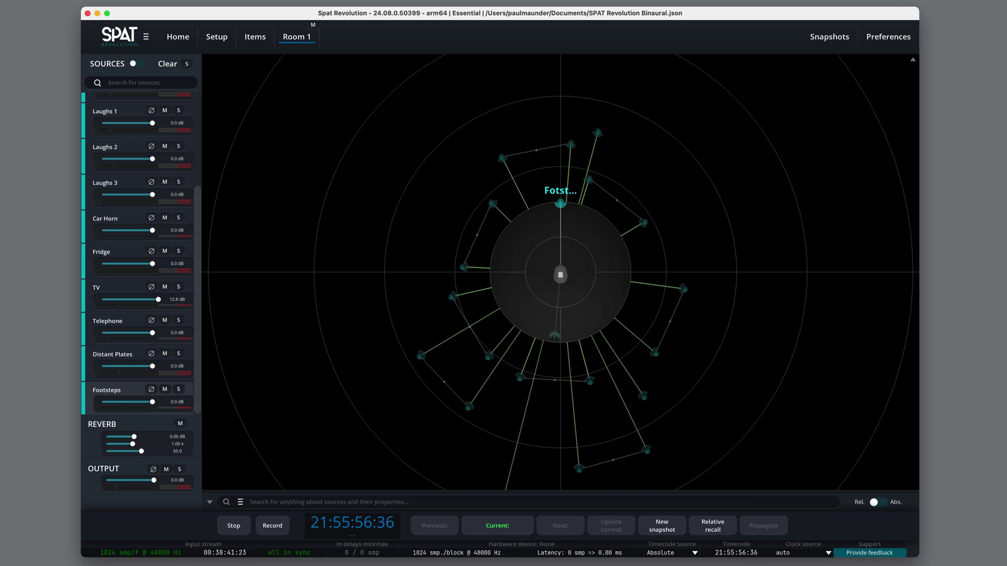